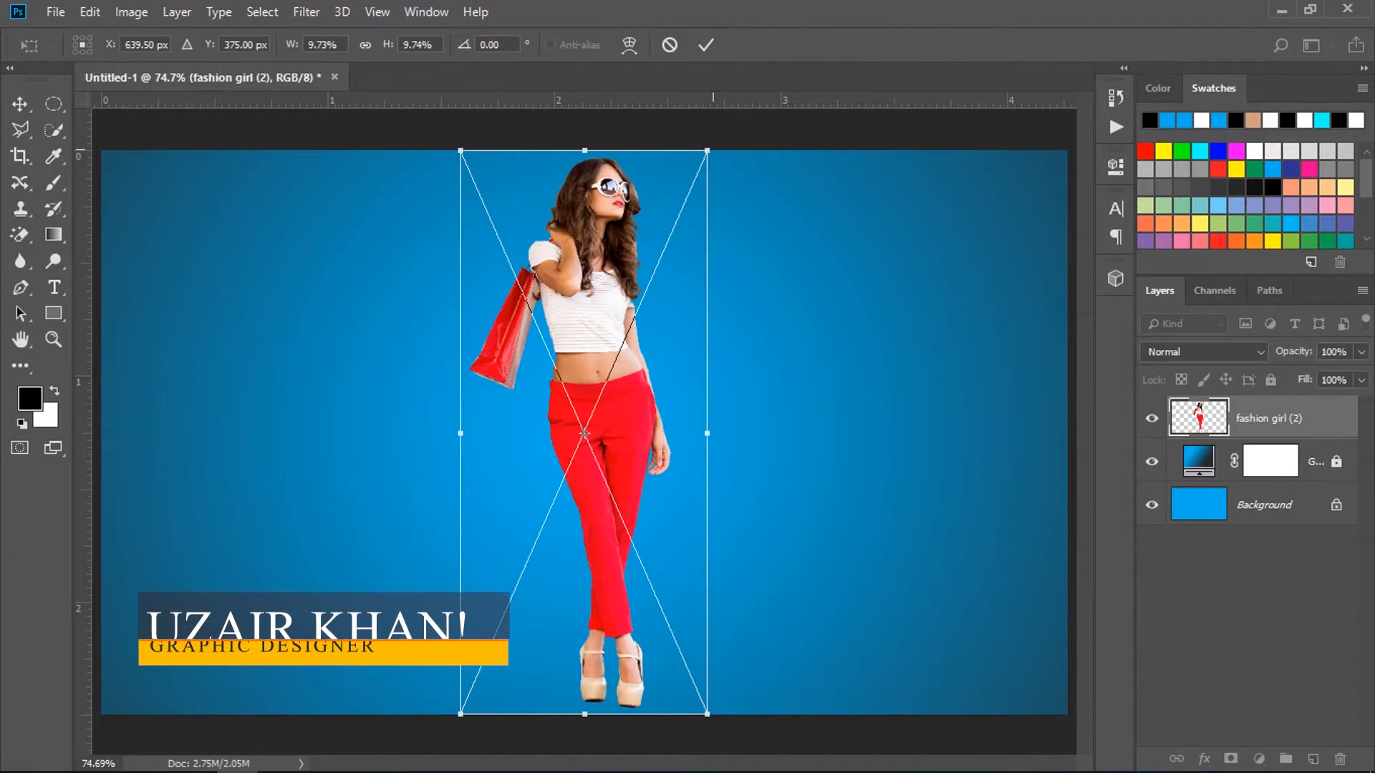
# Scale the fashion girl image to about 5.7% around its centre and nudge it slightly down the canvas.
pyautogui.moveTo(708, 152); pyautogui.dragTo(656, 268)
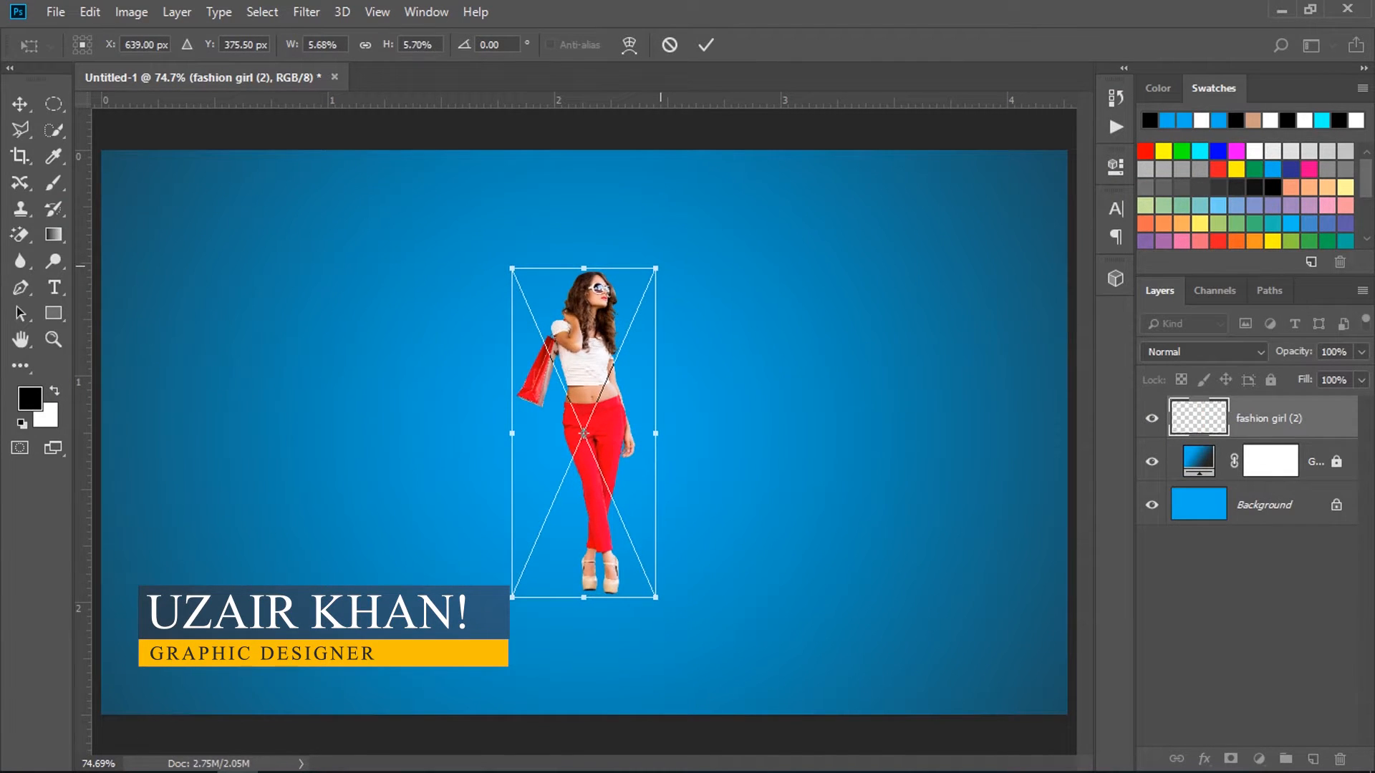
pyautogui.hotkey('shift', 'Down')
pyautogui.hotkey('shift', 'Down')
pyautogui.press('Return')
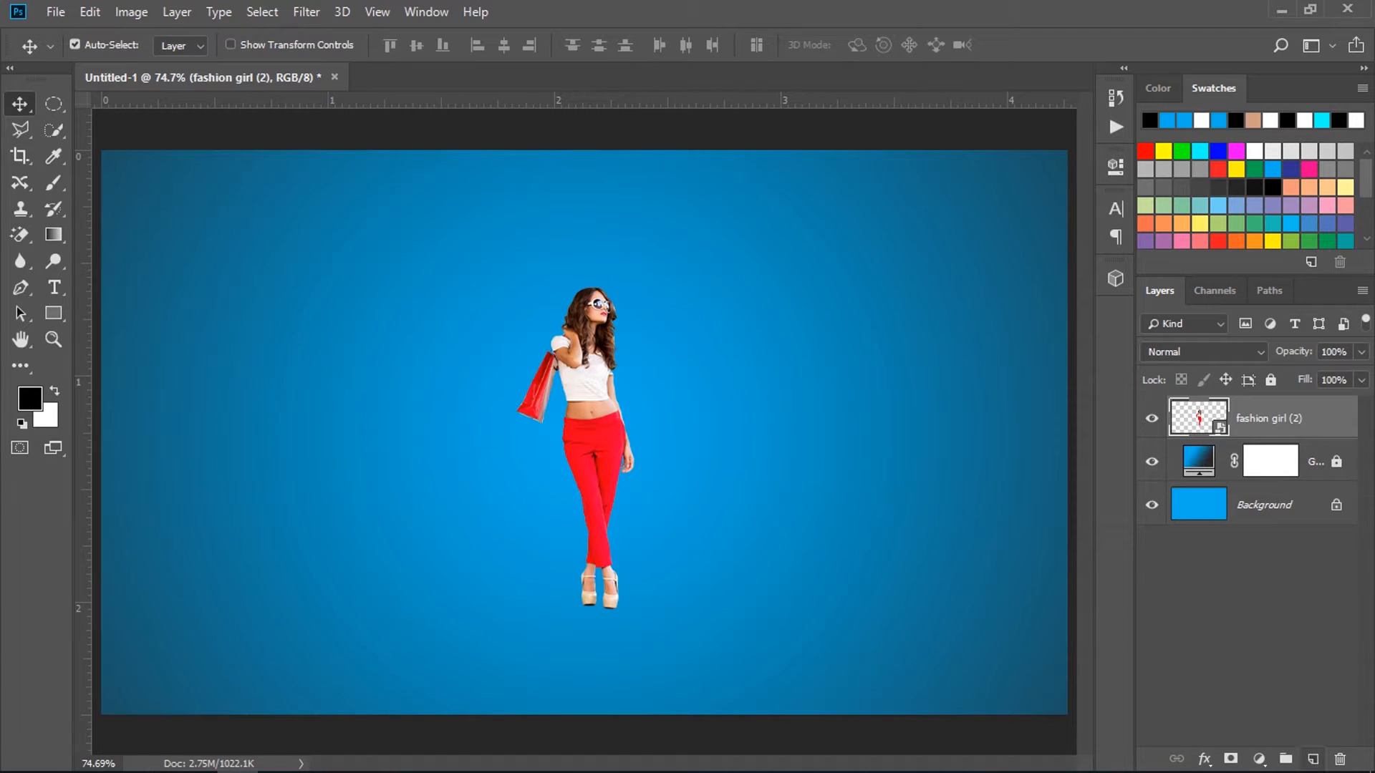
# Add a new layer named "Shadow" and place it directly below the fashion girl layer.
pyautogui.click(1312, 759)
pyautogui.doubleClick(1253, 419)
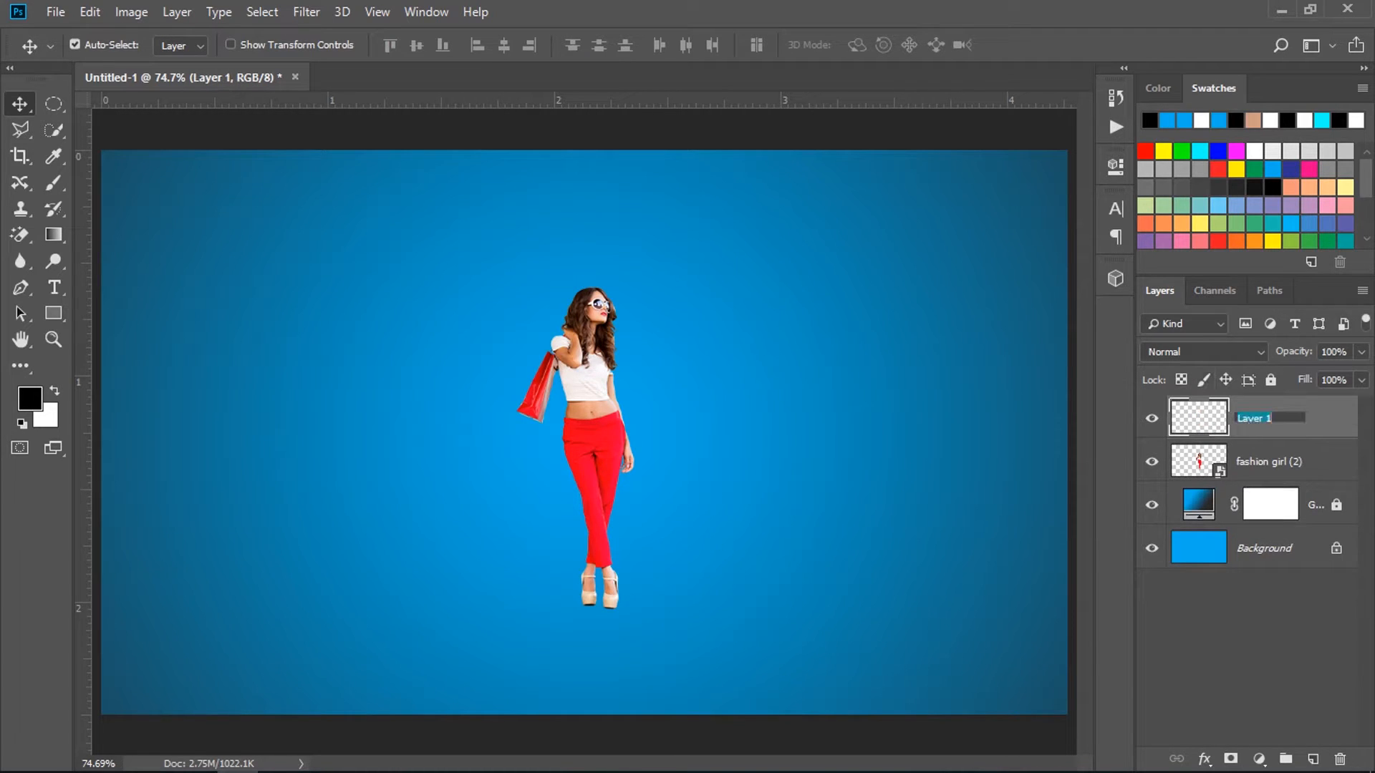
pyautogui.write('Shadow')
pyautogui.press('Return')
pyautogui.moveTo(1260, 419); pyautogui.dragTo(1261, 483)
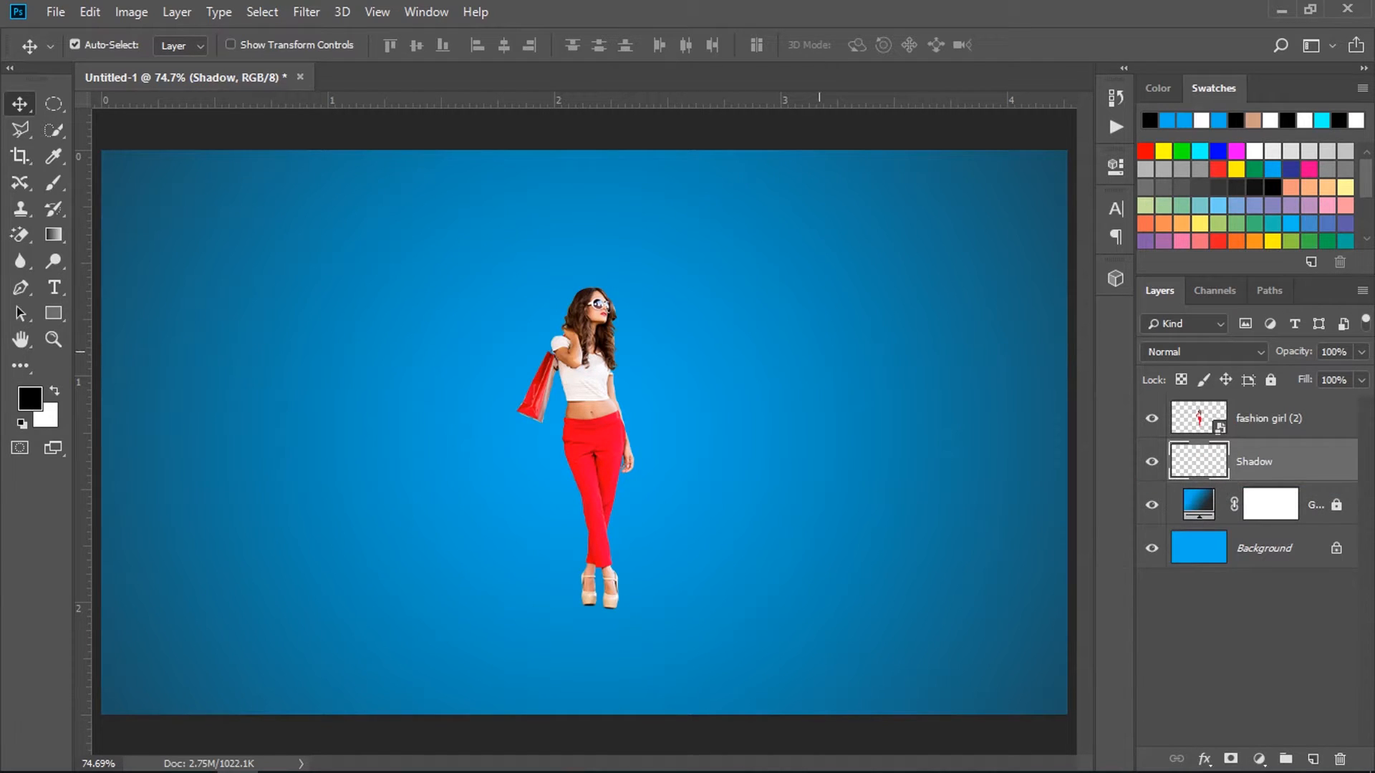
# Paint a soft black spot behind the woman's hips with a 200 px Soft Round brush at 0% hardness.
pyautogui.click(53, 183)
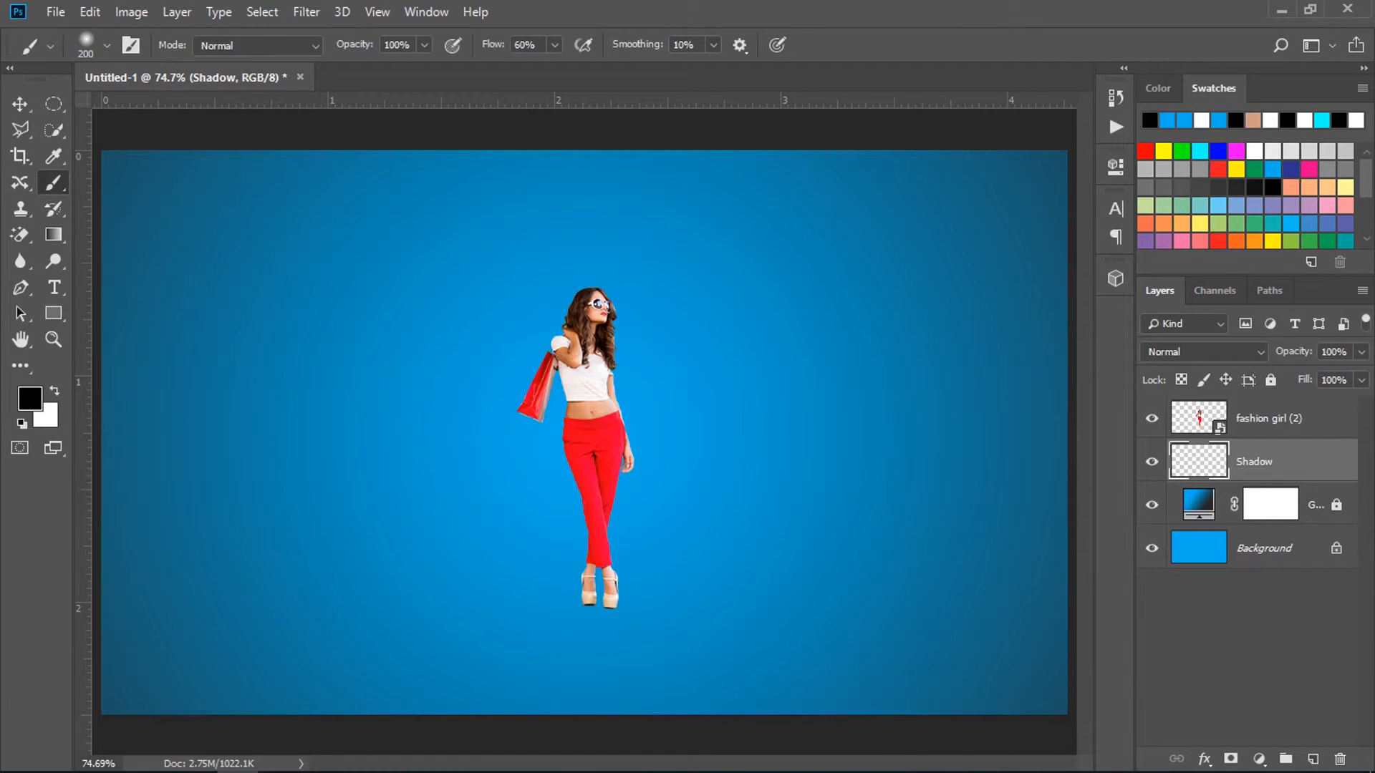
pyautogui.click(107, 45)
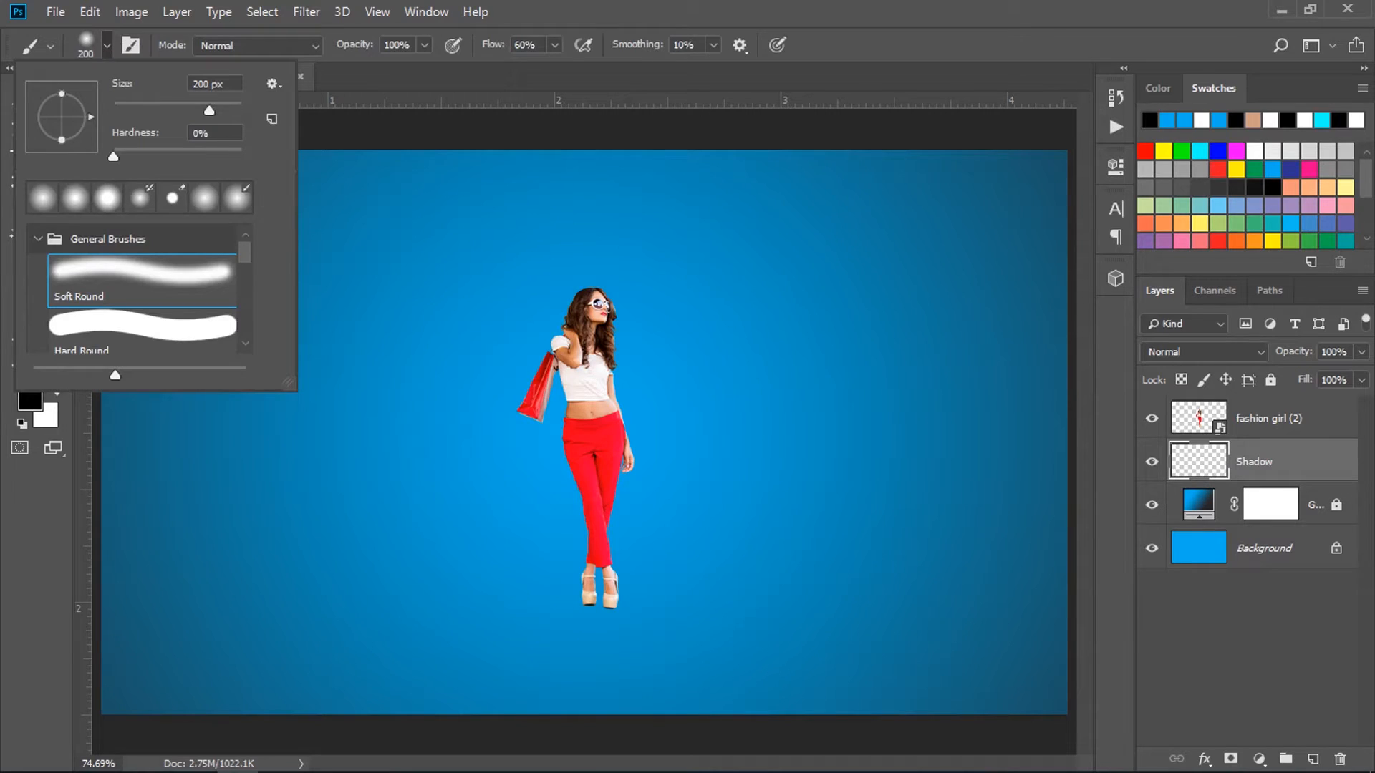
pyautogui.moveTo(227, 85); pyautogui.dragTo(190, 85)
pyautogui.press('Tab')
pyautogui.press('Return')
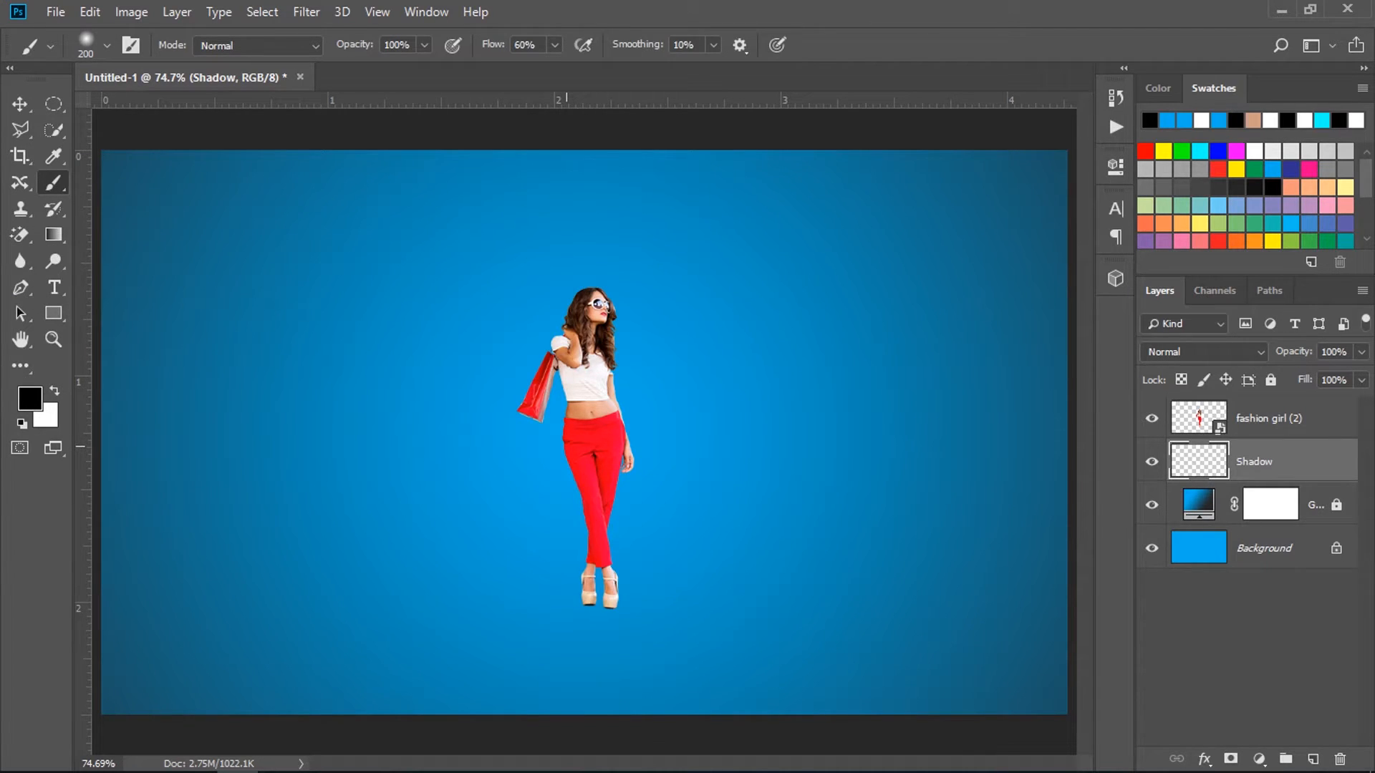
pyautogui.click(566, 447)
pyautogui.click(567, 447)
pyautogui.click(566, 447)
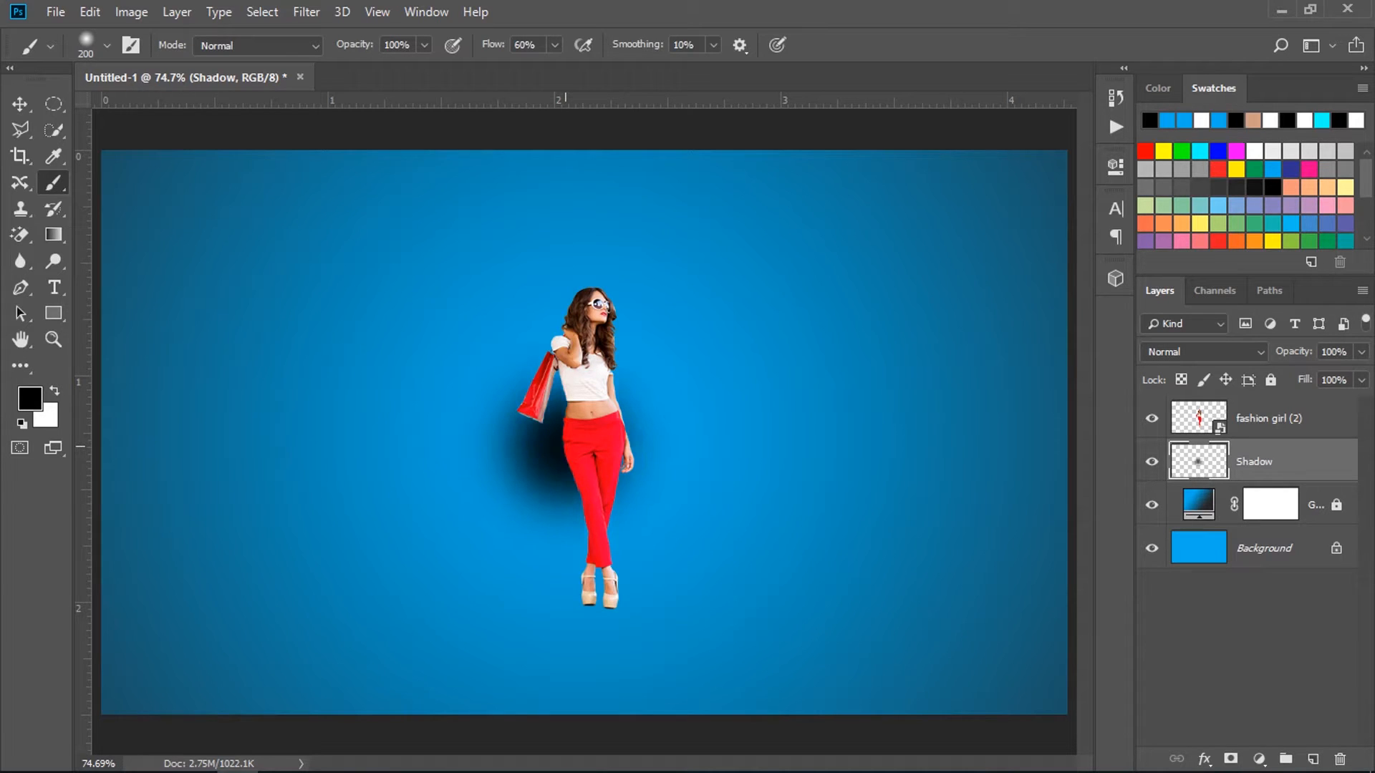
# Transform the black spot into a thin flat ellipse, widening it to about 228% and squashing its height around the centre.
pyautogui.hotkey('ctrl', 't')
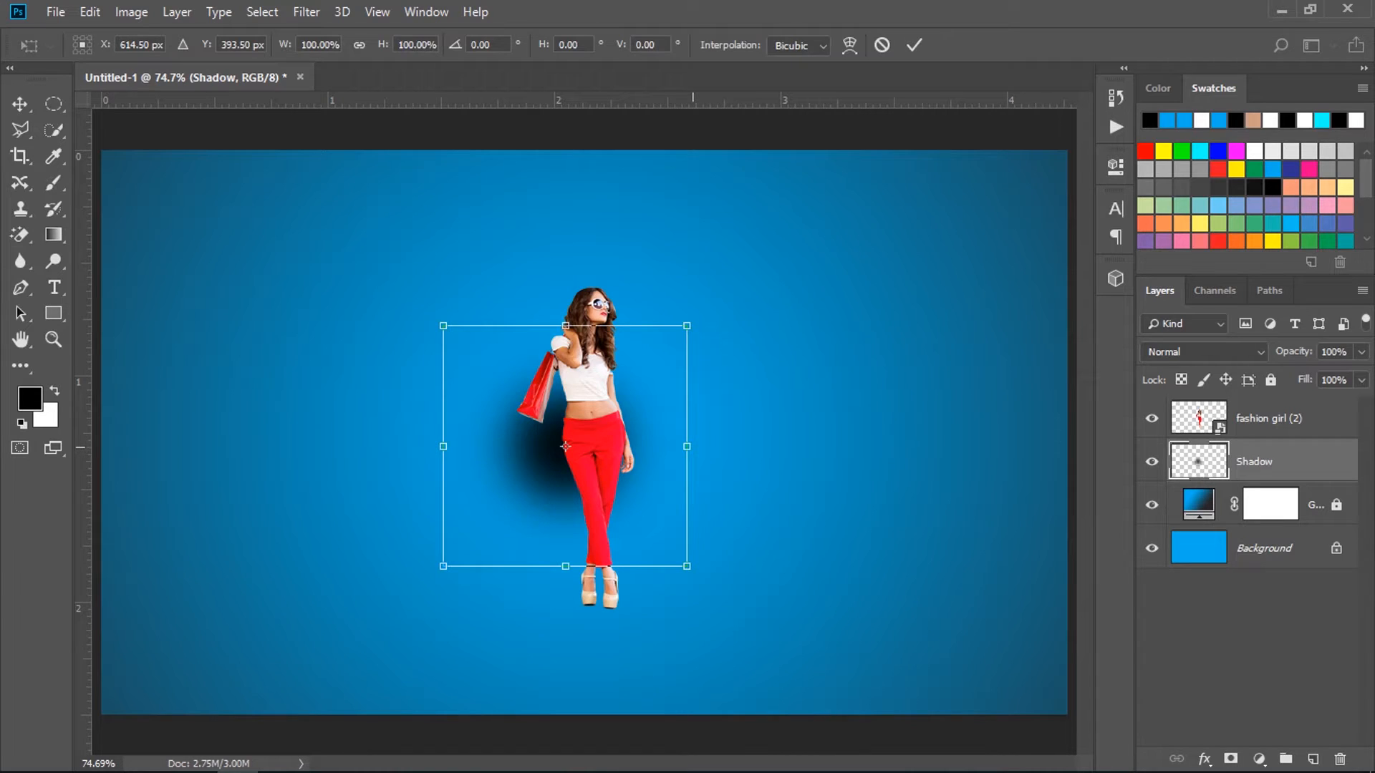
pyautogui.moveTo(691, 447); pyautogui.dragTo(849, 447)
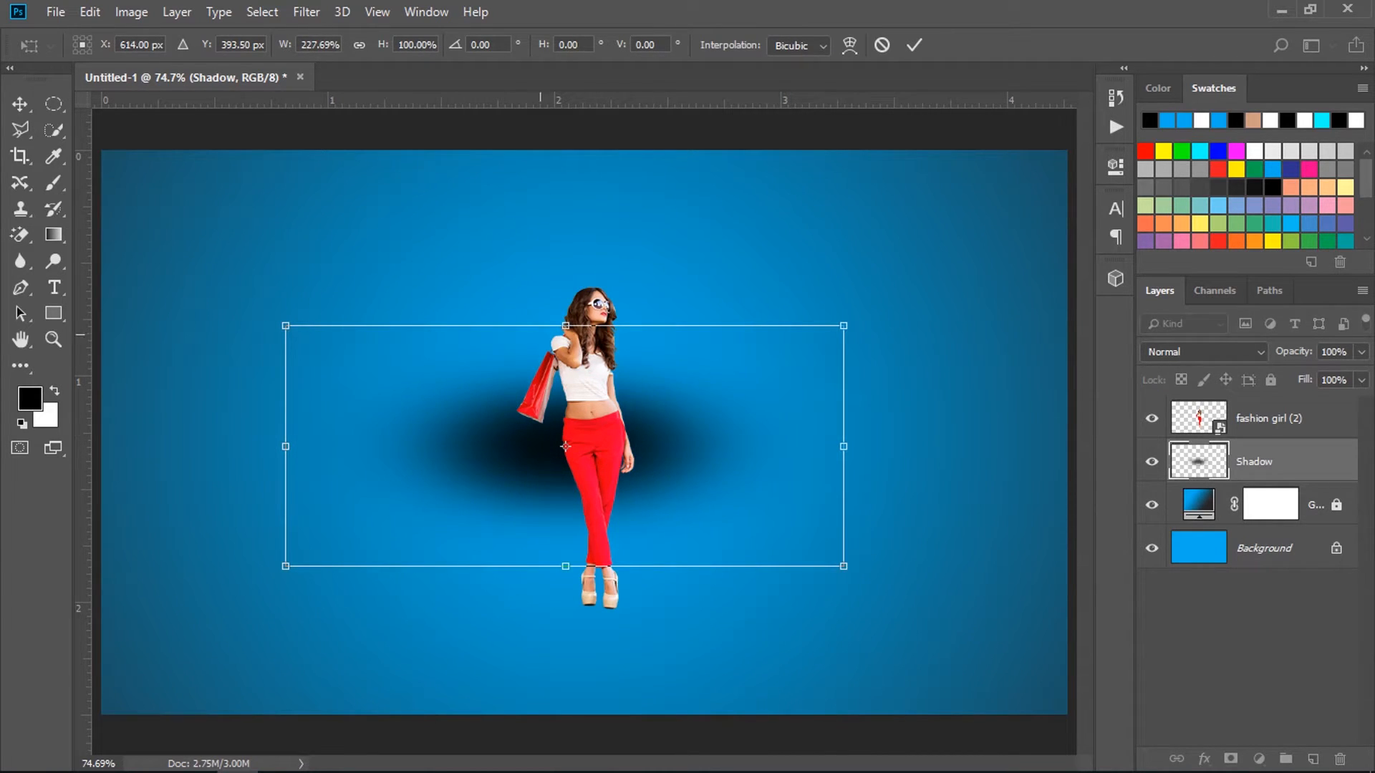
pyautogui.moveTo(566, 326); pyautogui.dragTo(566, 422)
pyautogui.press('Return')
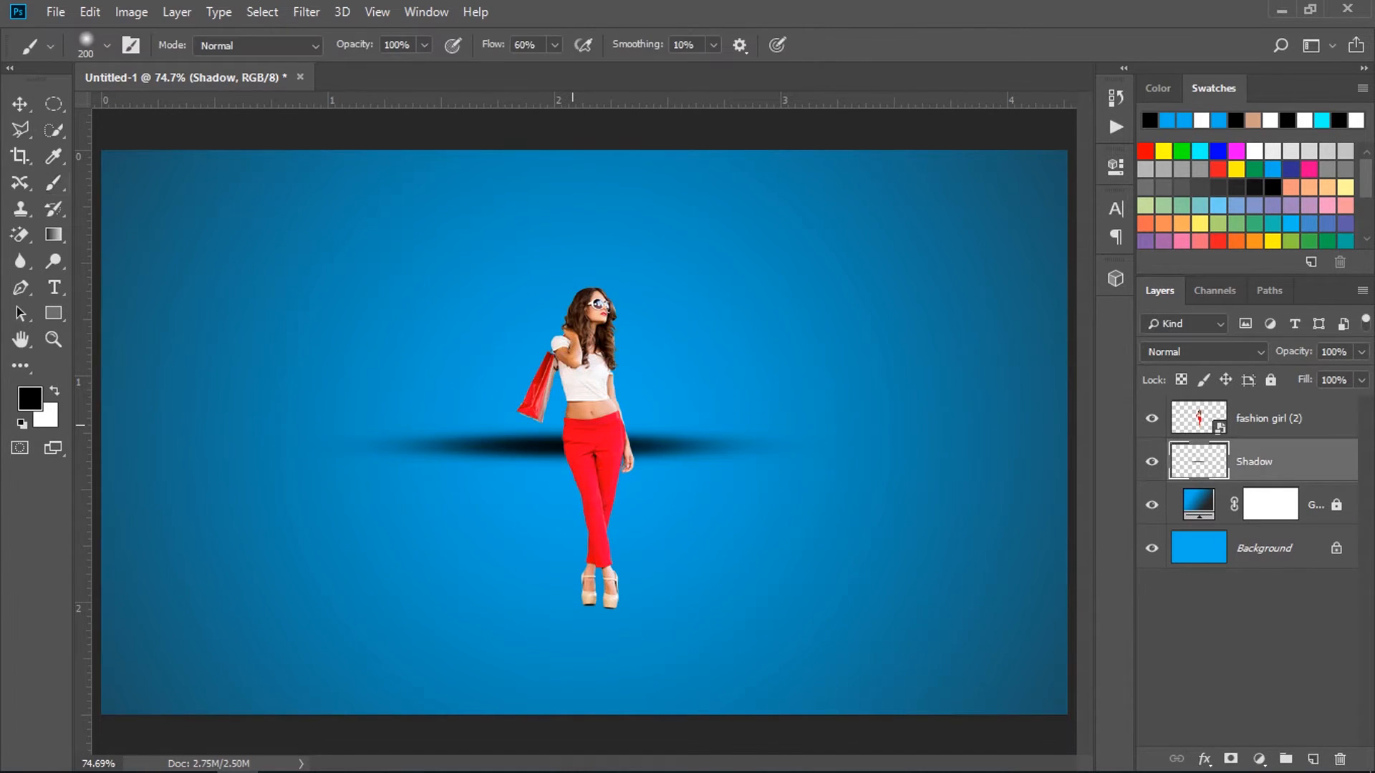
# Move the shadow down beside the woman's feet, centred at about X 497.5 px, Y 583 px.
pyautogui.hotkey('ctrl', 't')
pyautogui.moveTo(567, 453); pyautogui.dragTo(477, 590)
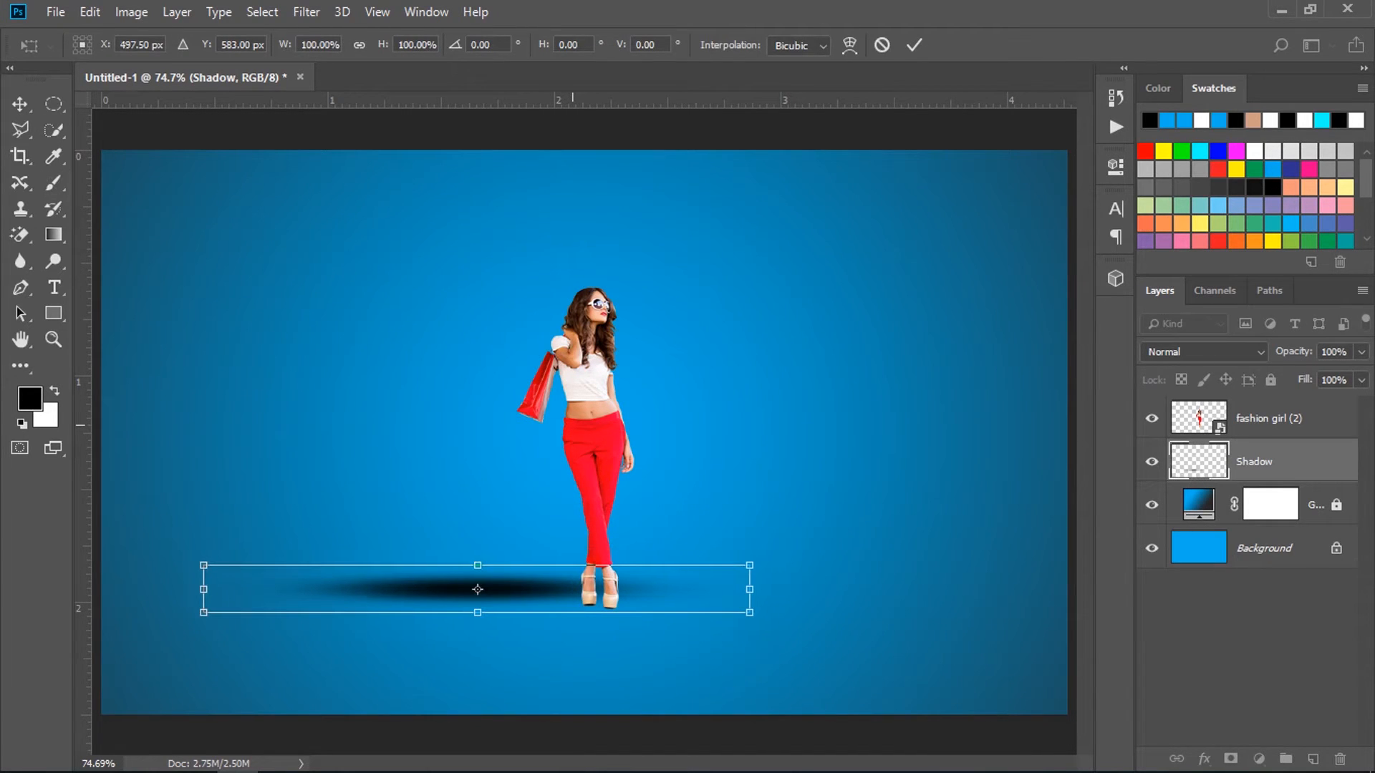
pyautogui.press('Return')
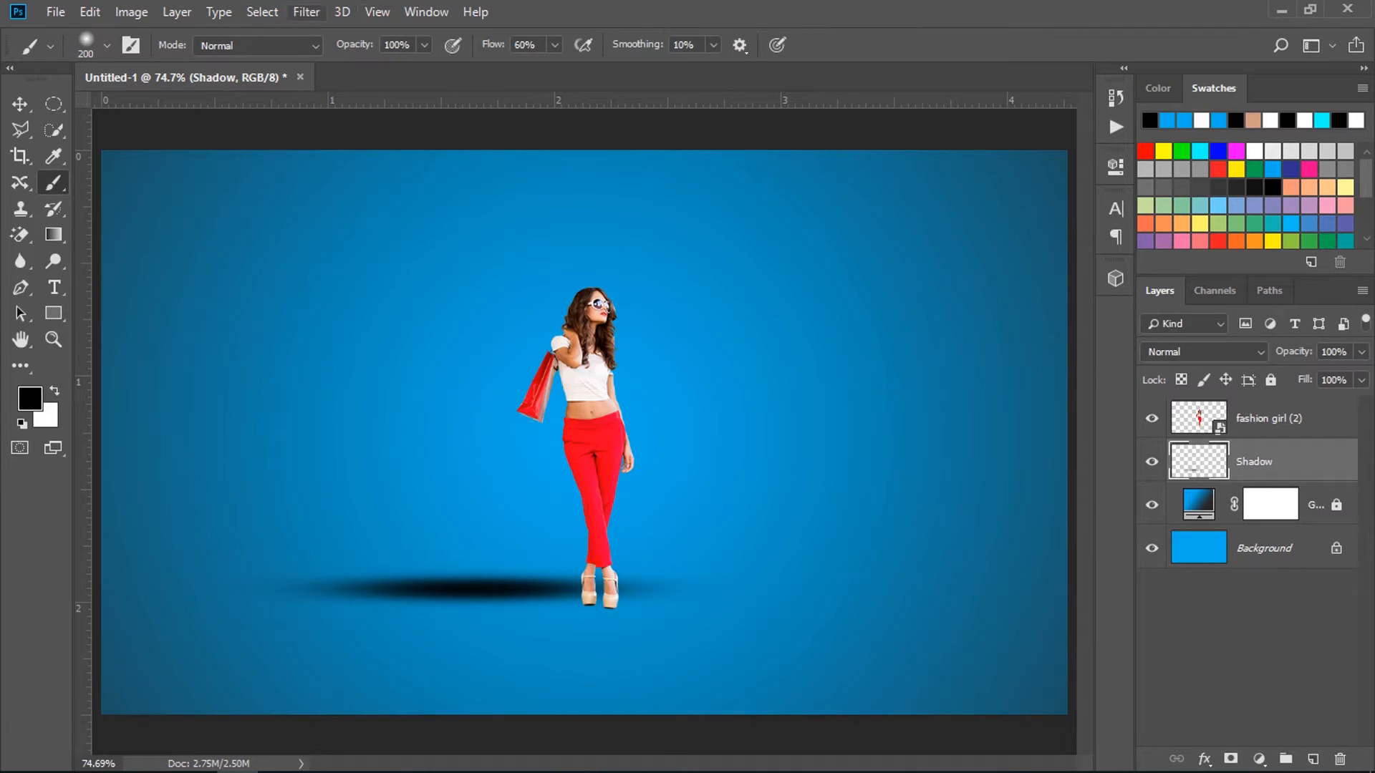
# Apply a Gaussian Blur with a 10-pixel radius to the Shadow layer.
pyautogui.click(307, 12)
pyautogui.moveTo(430, 240)
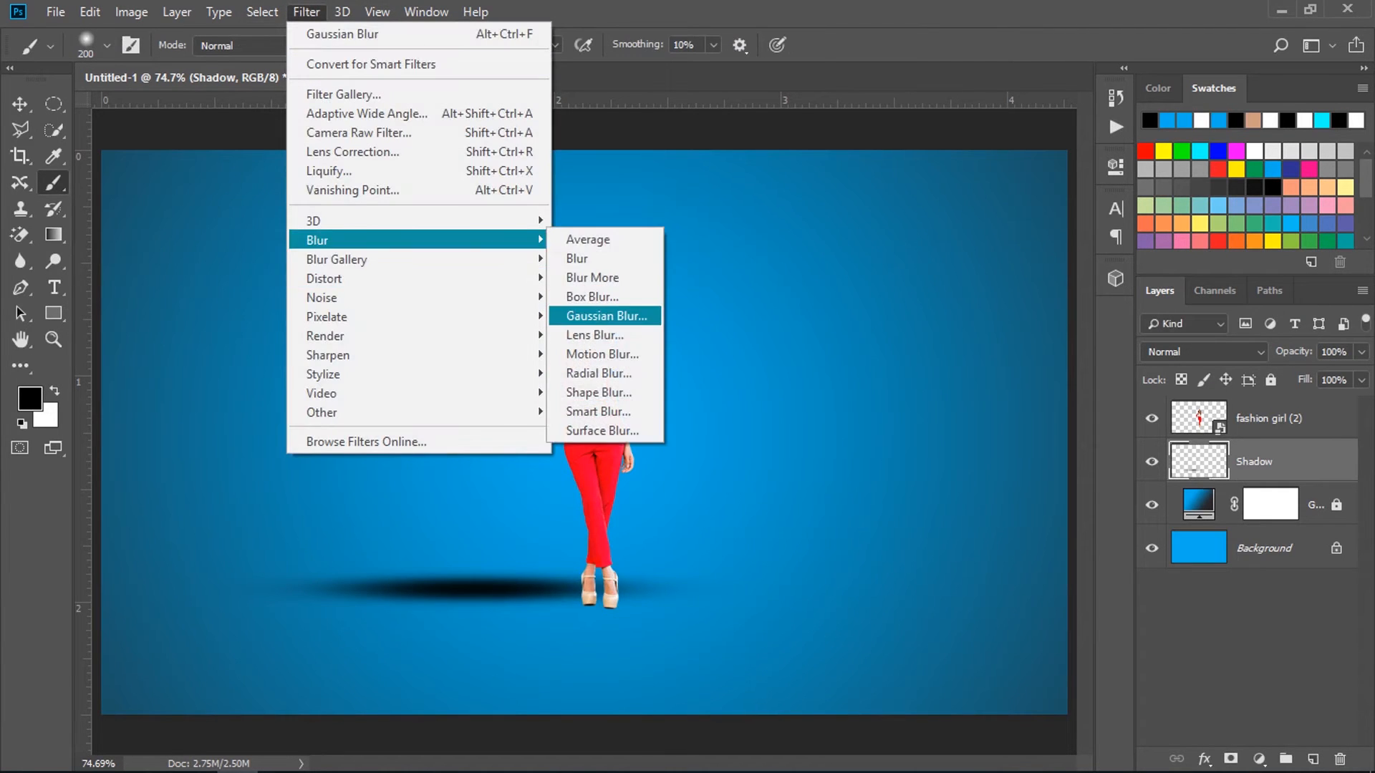
pyautogui.click(602, 317)
pyautogui.write('58.2')
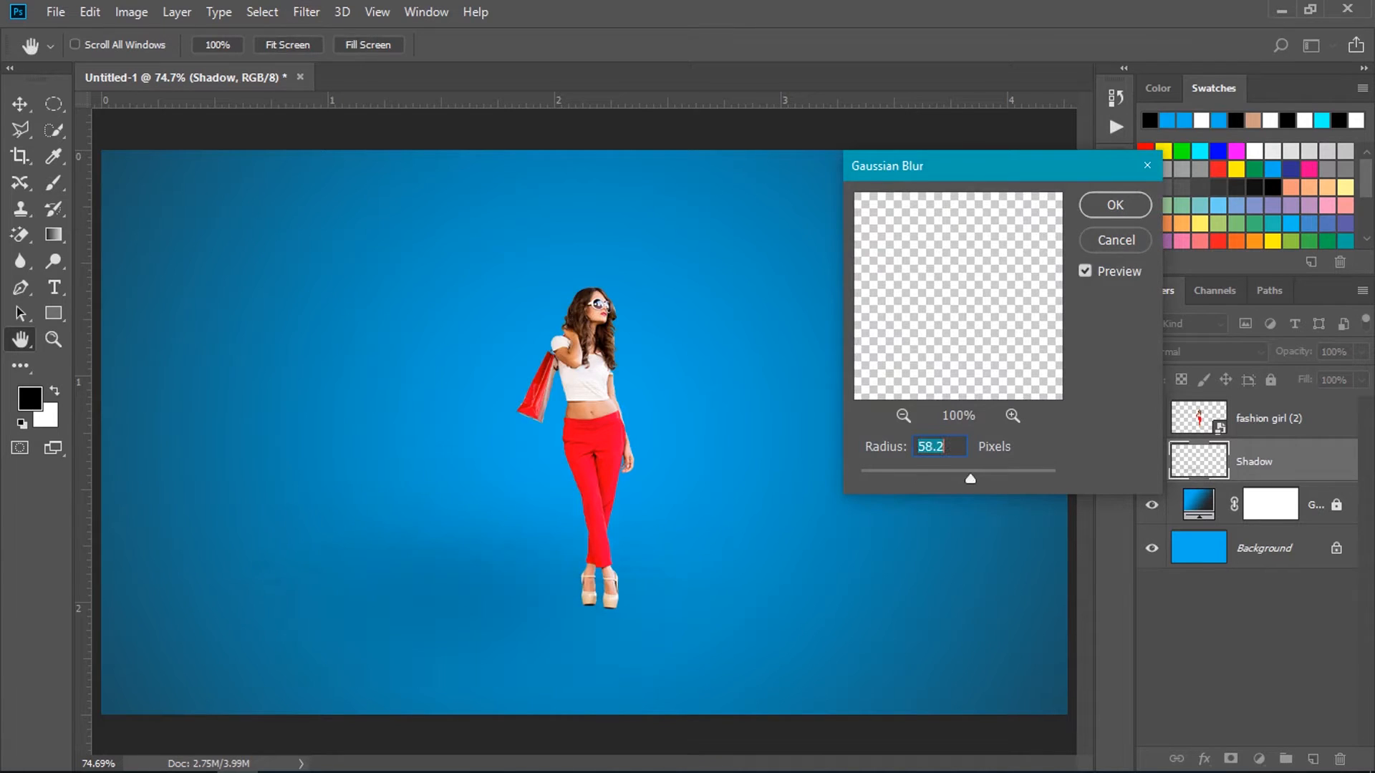
pyautogui.moveTo(971, 479); pyautogui.dragTo(931, 479)
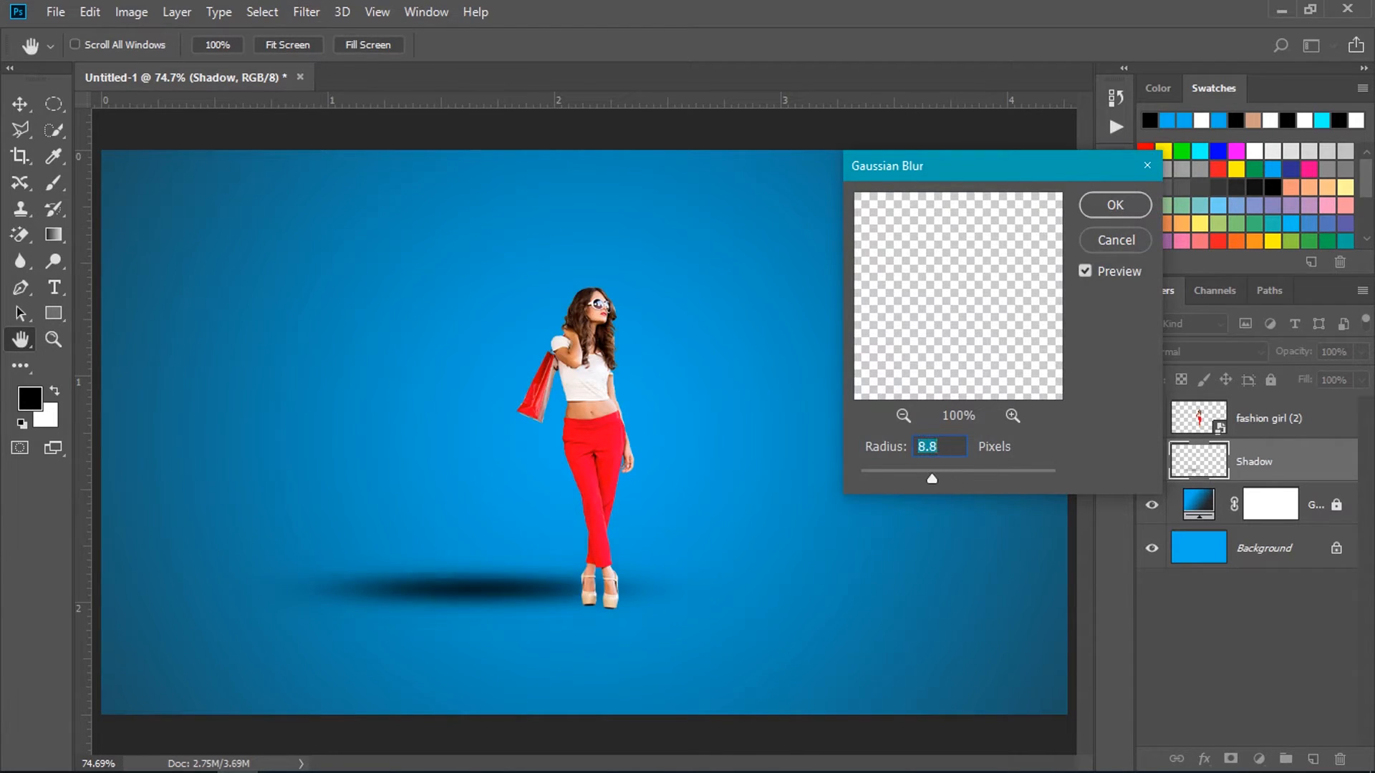
pyautogui.write('10')
pyautogui.press('Return')
# Reduce the Shadow layer's opacity to 40%.
pyautogui.click(1362, 353)
pyautogui.moveTo(1364, 375); pyautogui.dragTo(1303, 375)
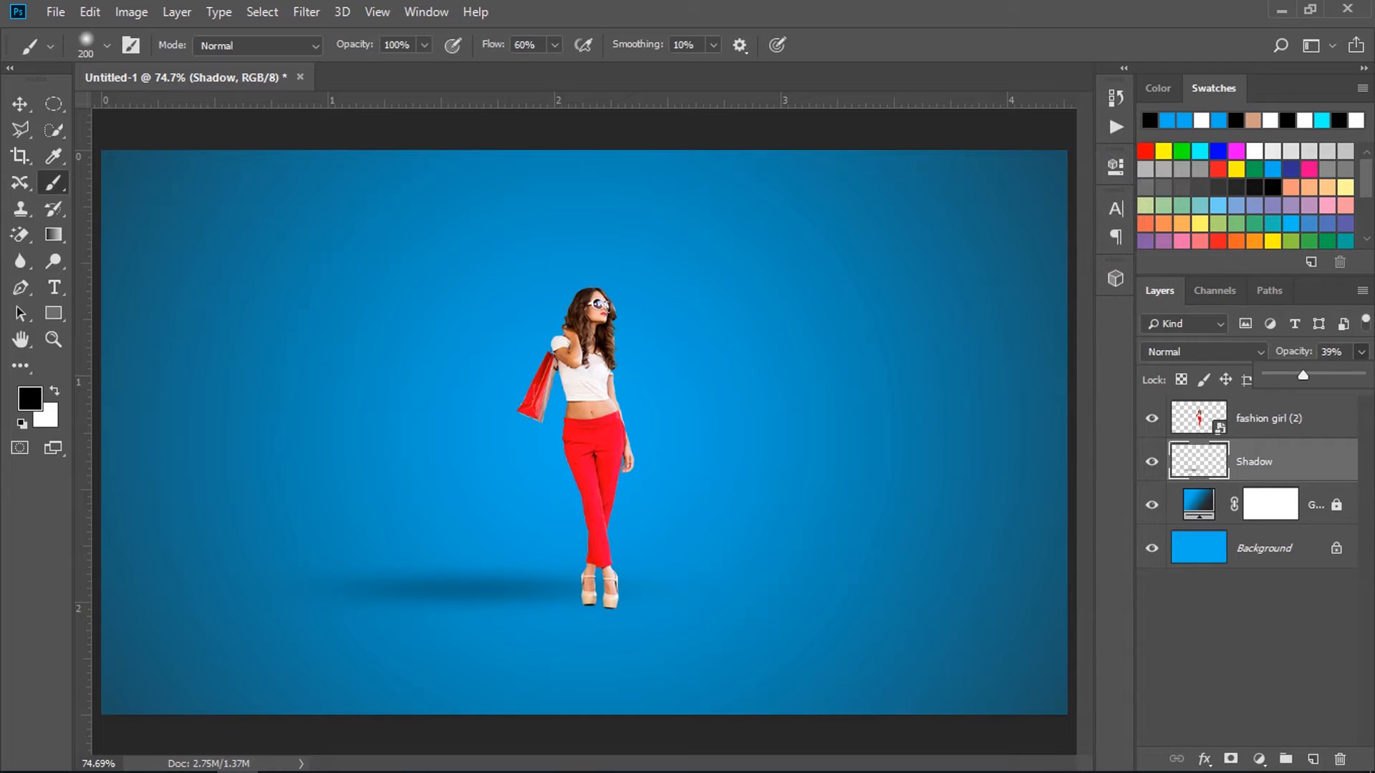
pyautogui.press('Return')
pyautogui.write('40')
pyautogui.press('Return')
# Nudge the blurred shadow slightly down to line up with the bottom of the woman's shoes.
pyautogui.hotkey('ctrl', 't')
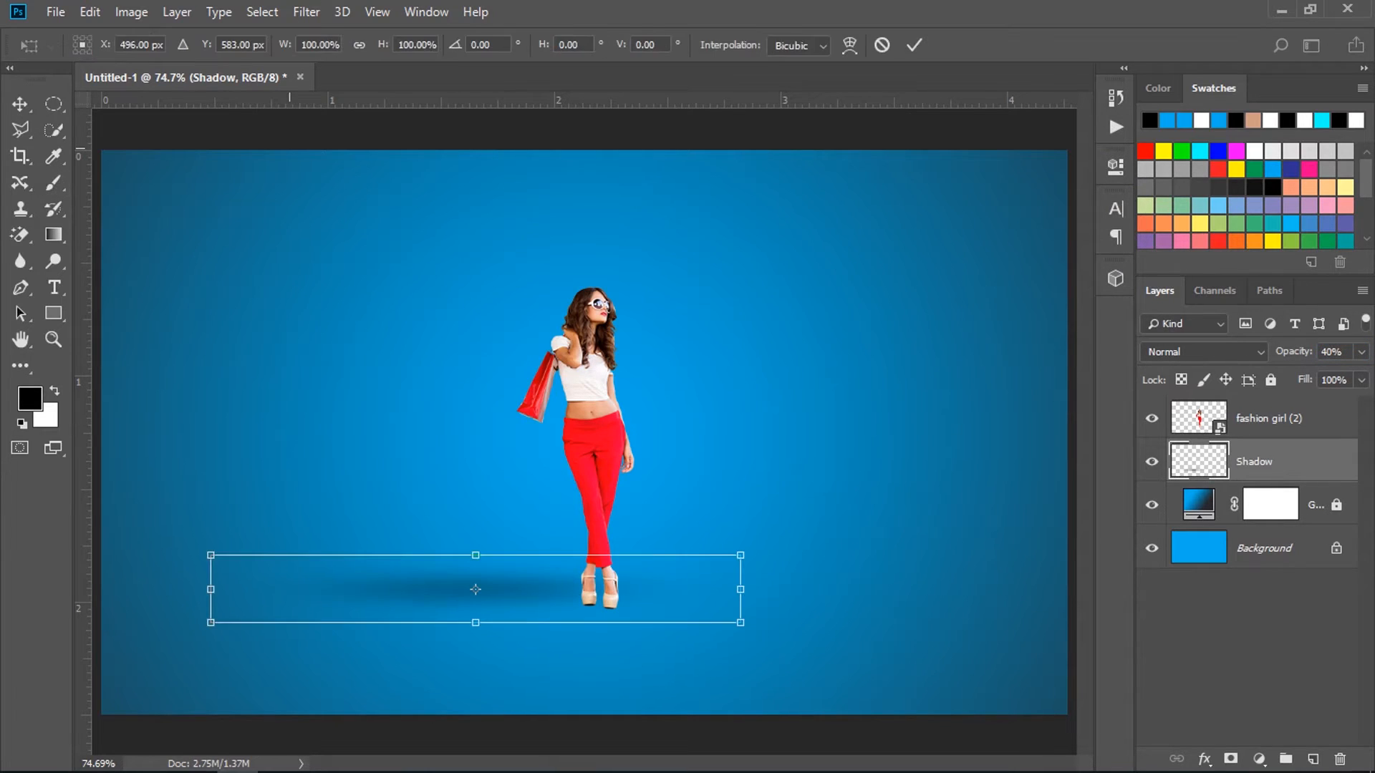
pyautogui.press('Return')
pyautogui.press('b')
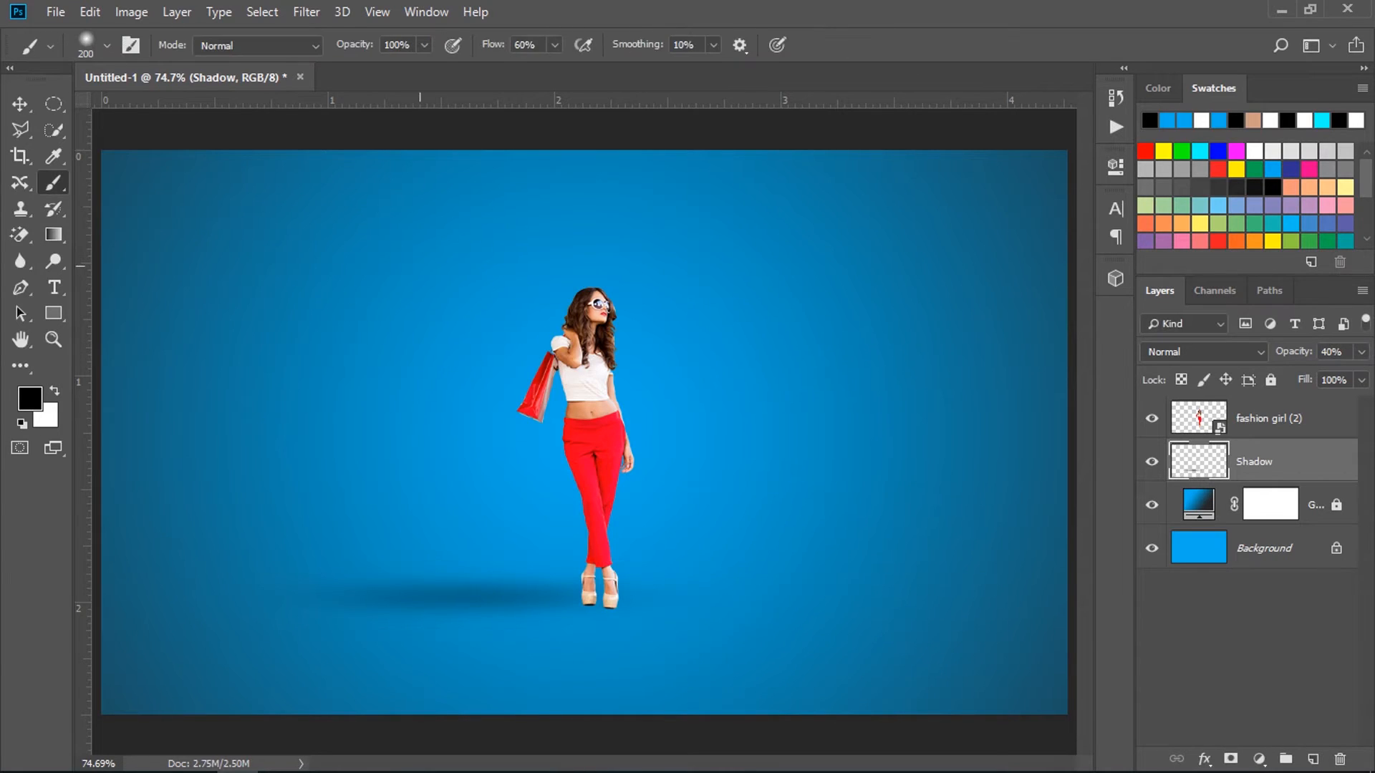
pyautogui.press('v')
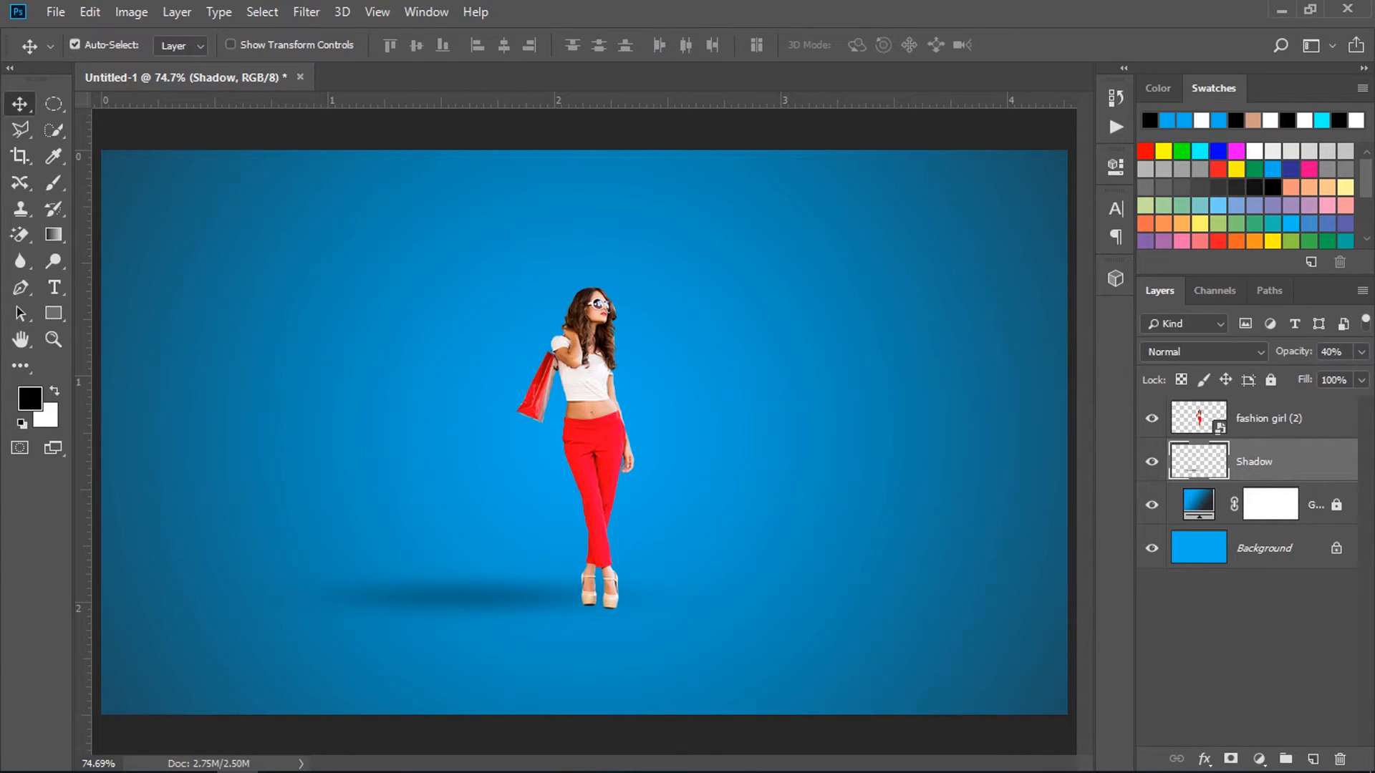
# Copy a very narrow vertical strip of the fashion girl layer, from her head to her thighs, onto a new layer.
pyautogui.click(1269, 418)
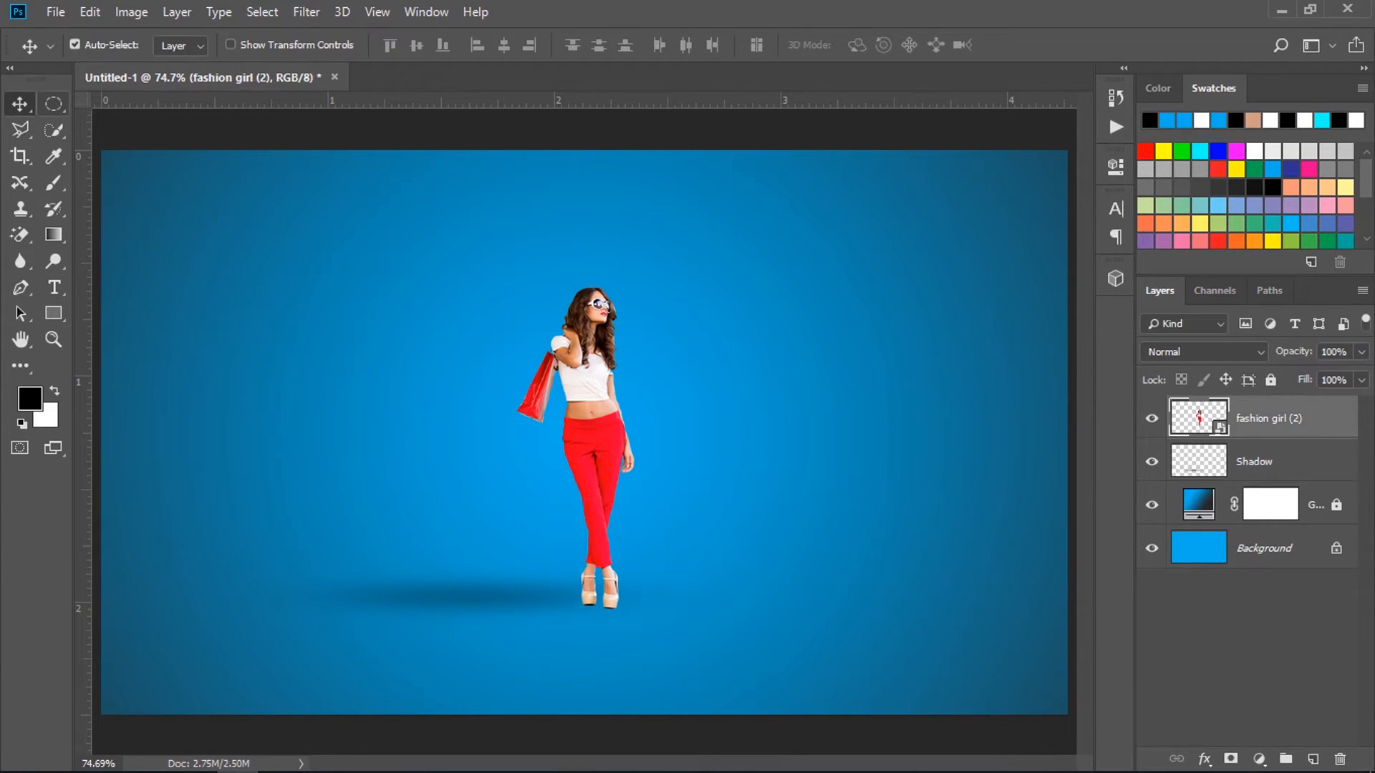
pyautogui.click(54, 104)
pyautogui.click(172, 104)
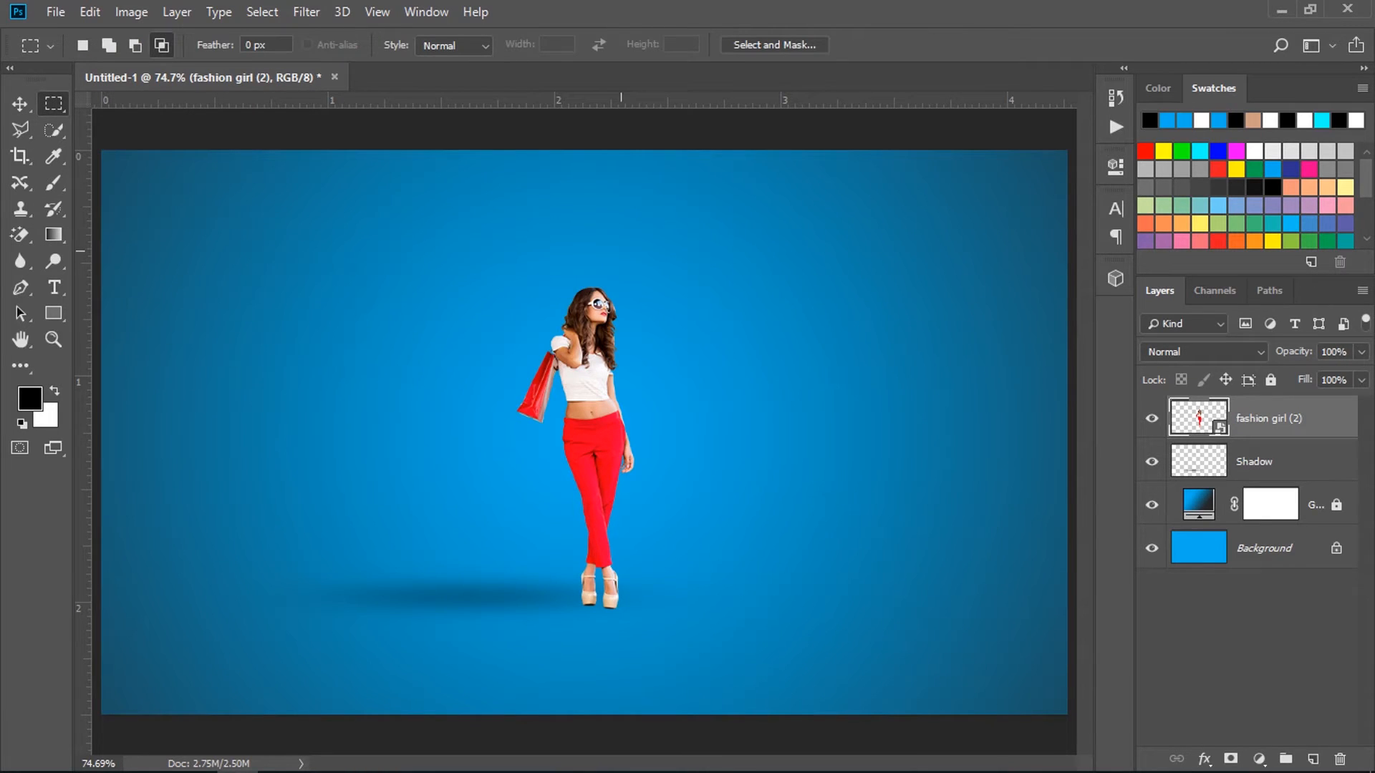
pyautogui.moveTo(592, 284); pyautogui.dragTo(598, 492)
pyautogui.hotkey('ctrl', 'j')
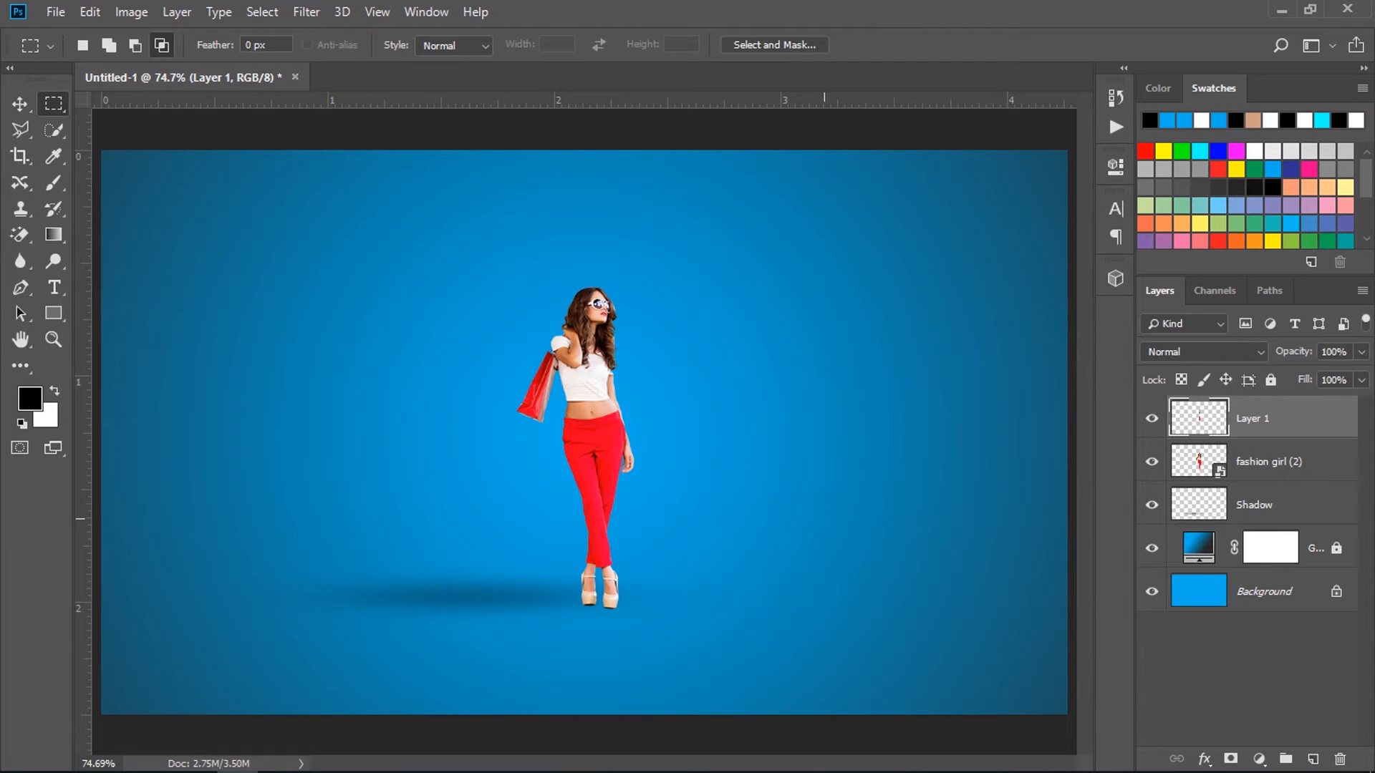
# Stretch the copied strip horizontally to about 13520% so it spans the full canvas width.
pyautogui.hotkey('ctrl', 't')
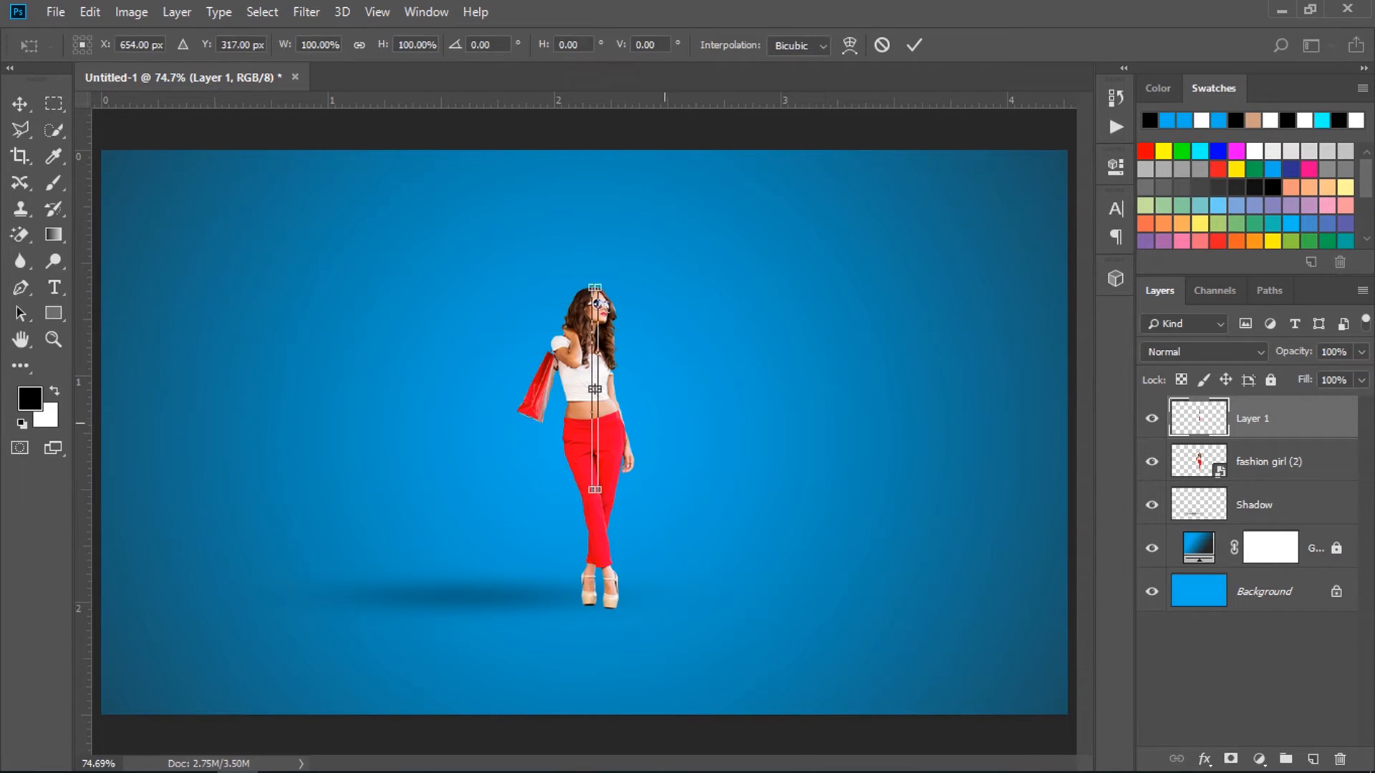
pyautogui.moveTo(596, 389); pyautogui.dragTo(1110, 387)
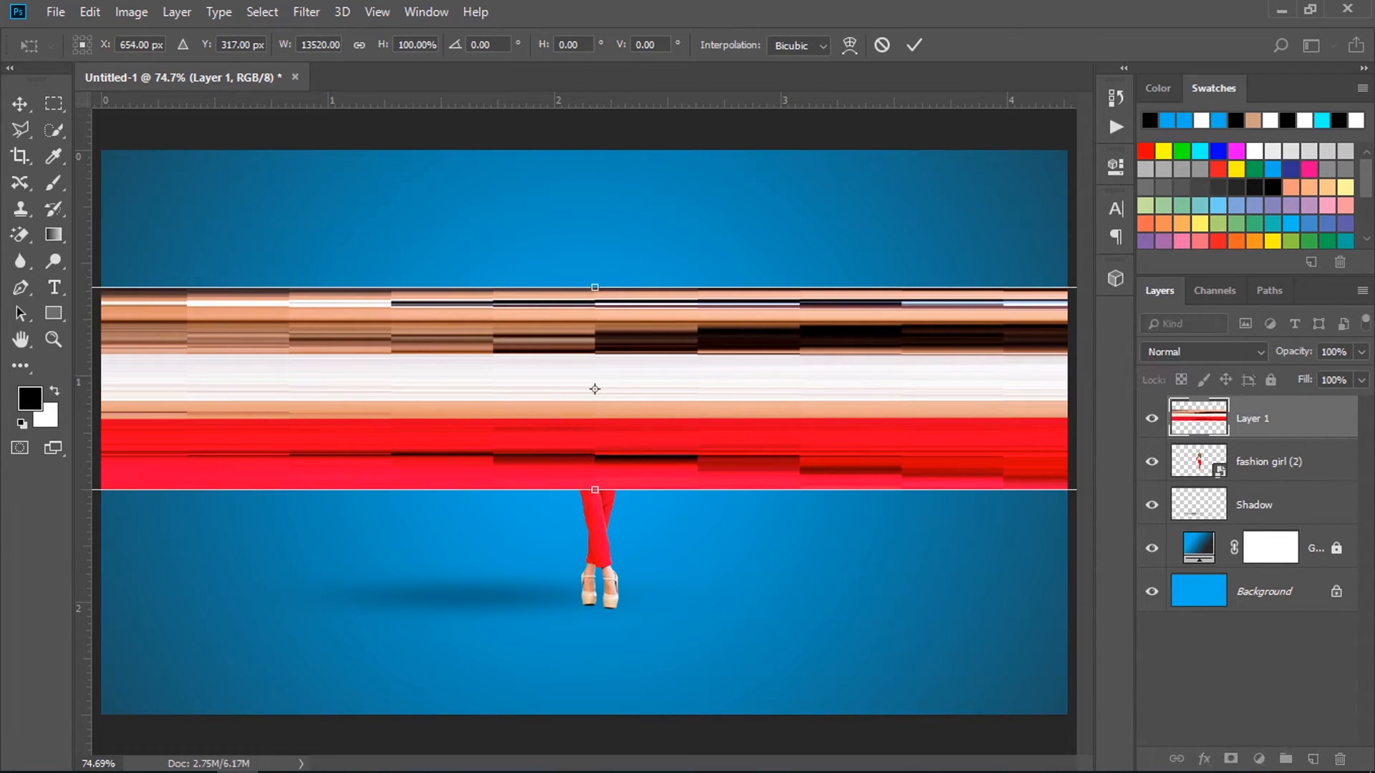
pyautogui.press('Return')
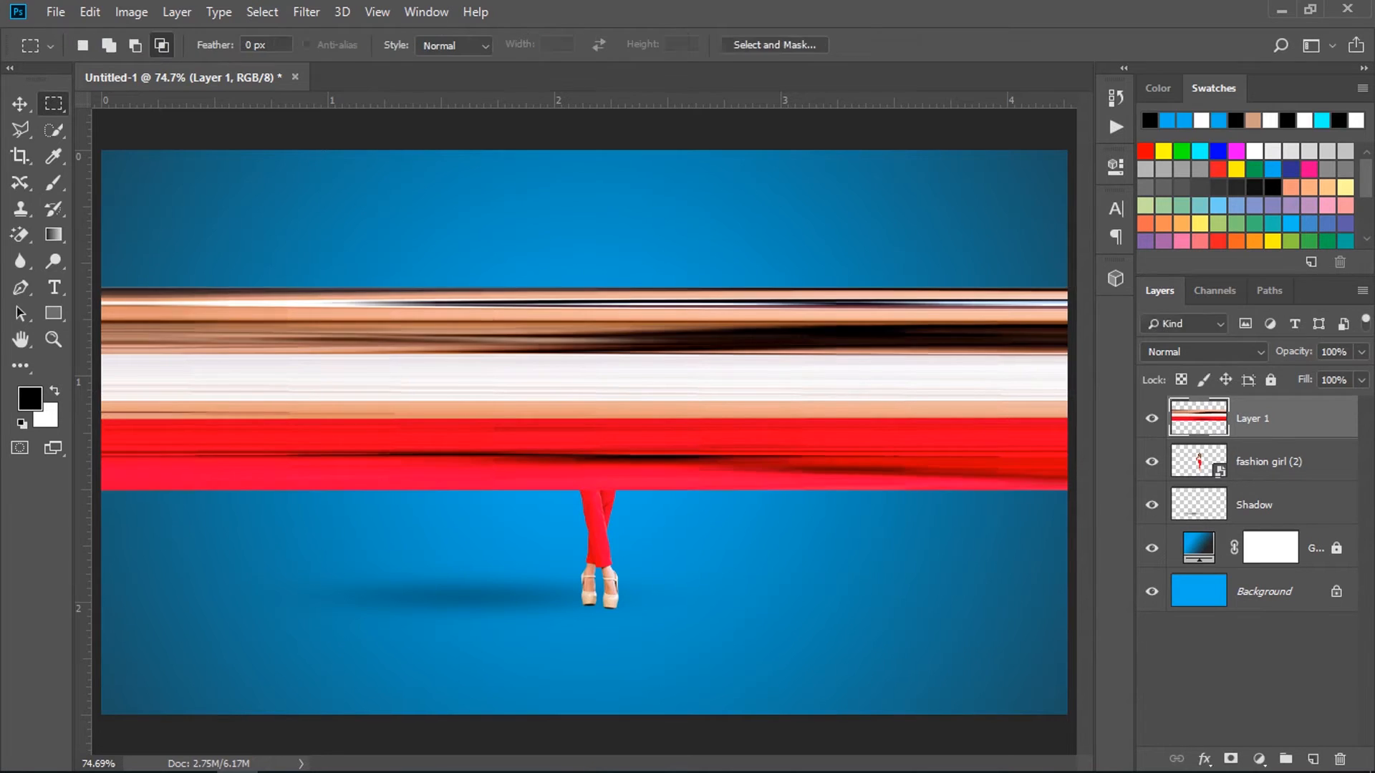
# Apply the Polar Coordinates distortion to the stretched strip using Rectangular to Polar.
pyautogui.click(307, 13)
pyautogui.moveTo(326, 279)
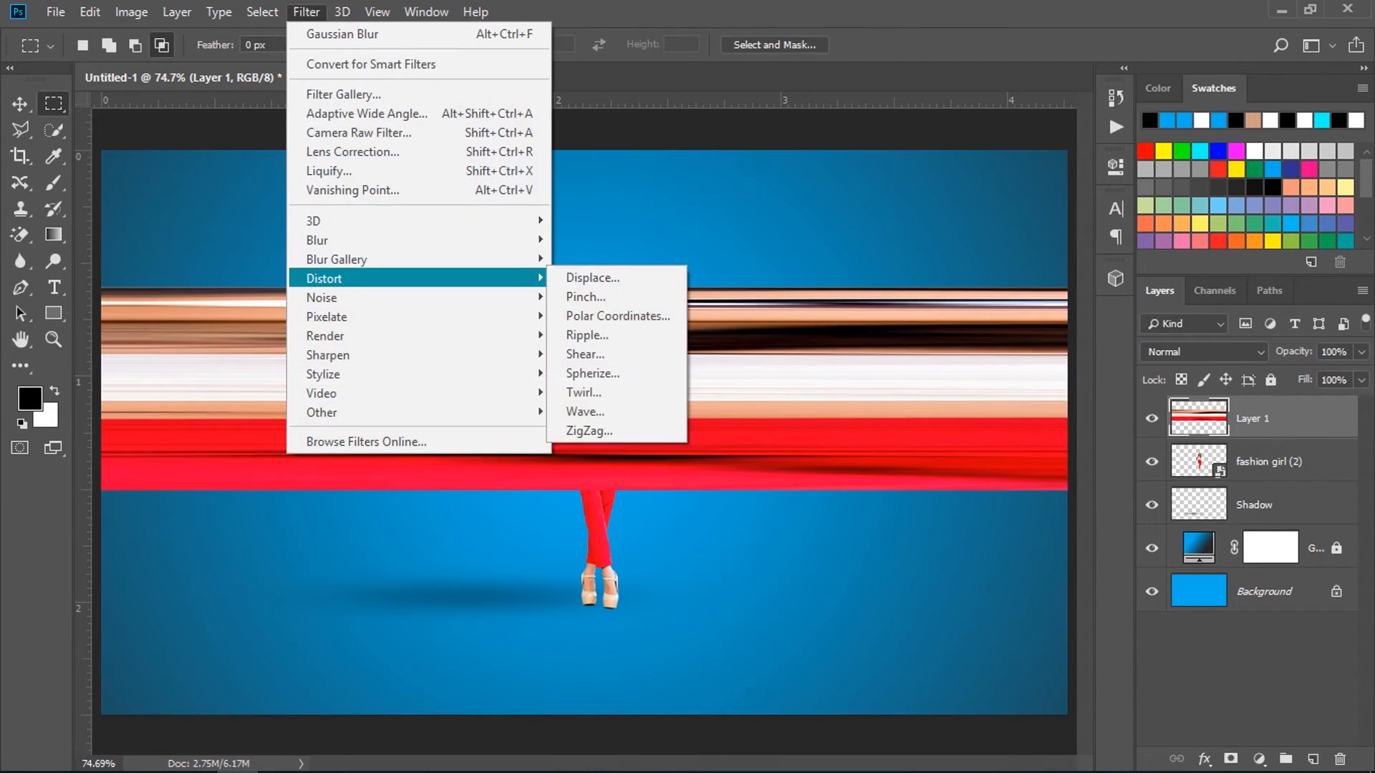
pyautogui.click(616, 316)
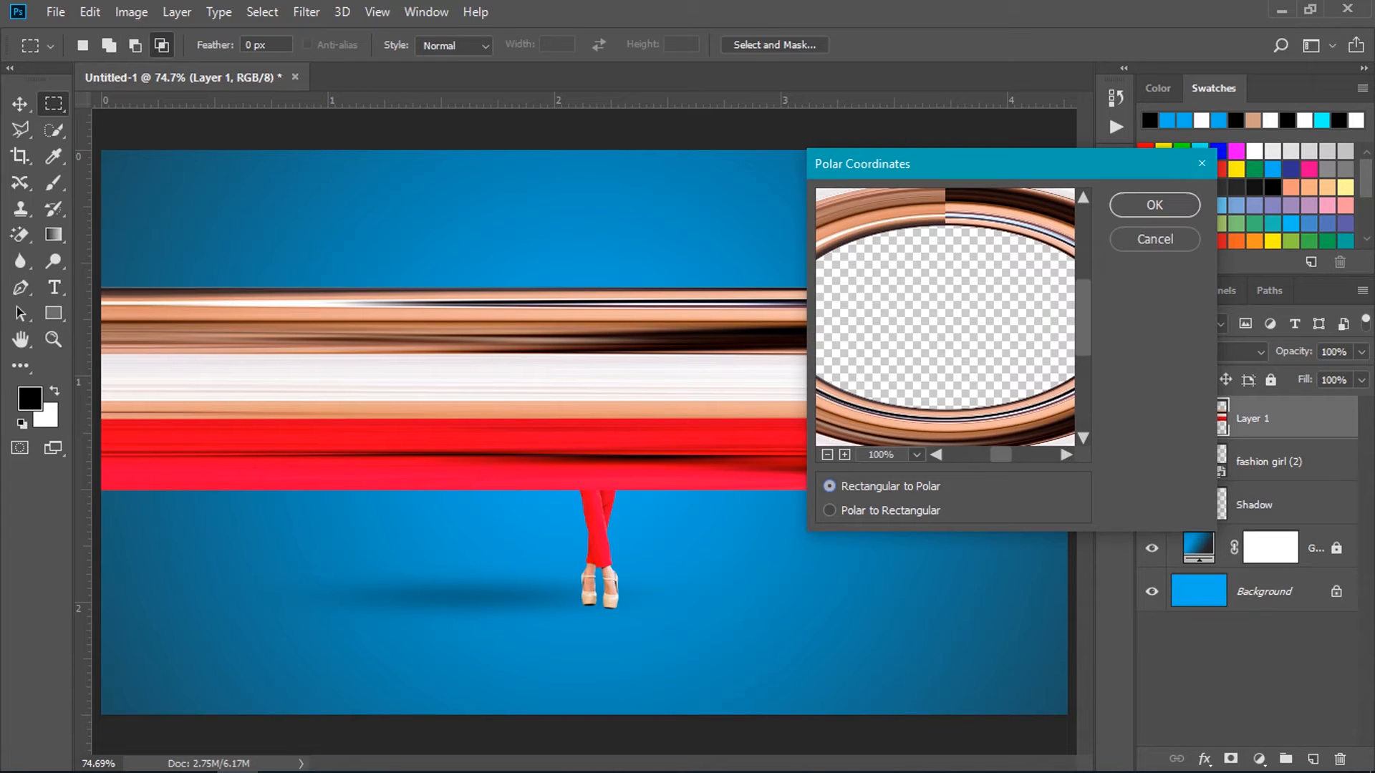
pyautogui.press('Return')
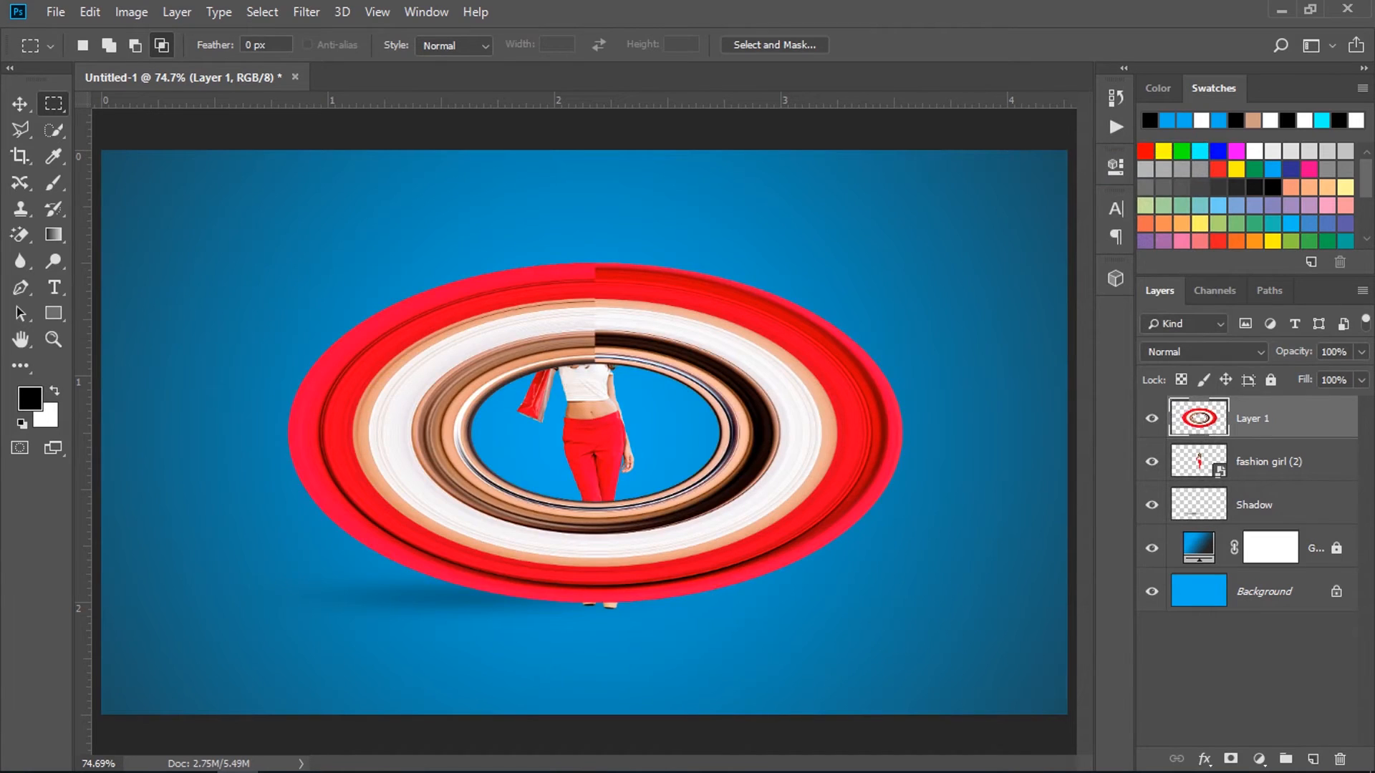
# Stretch the ring vertically around its centre until it fills the full canvas height.
pyautogui.hotkey('ctrl', 't')
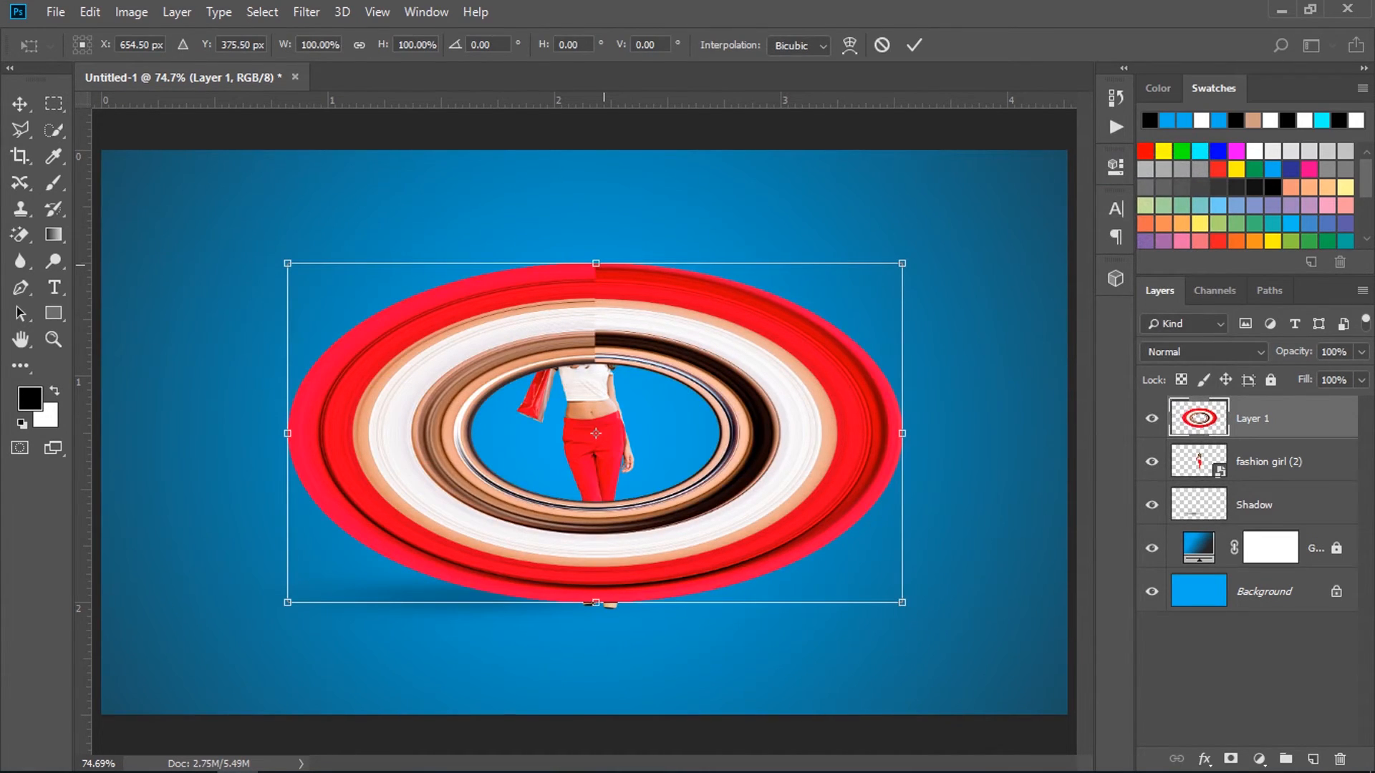
pyautogui.moveTo(604, 266); pyautogui.dragTo(592, 150)
pyautogui.press('Return')
# Draw a circular selection around the ring's inner opening, invert it, and add a layer mask that hides the inner bands.
pyautogui.press('m')
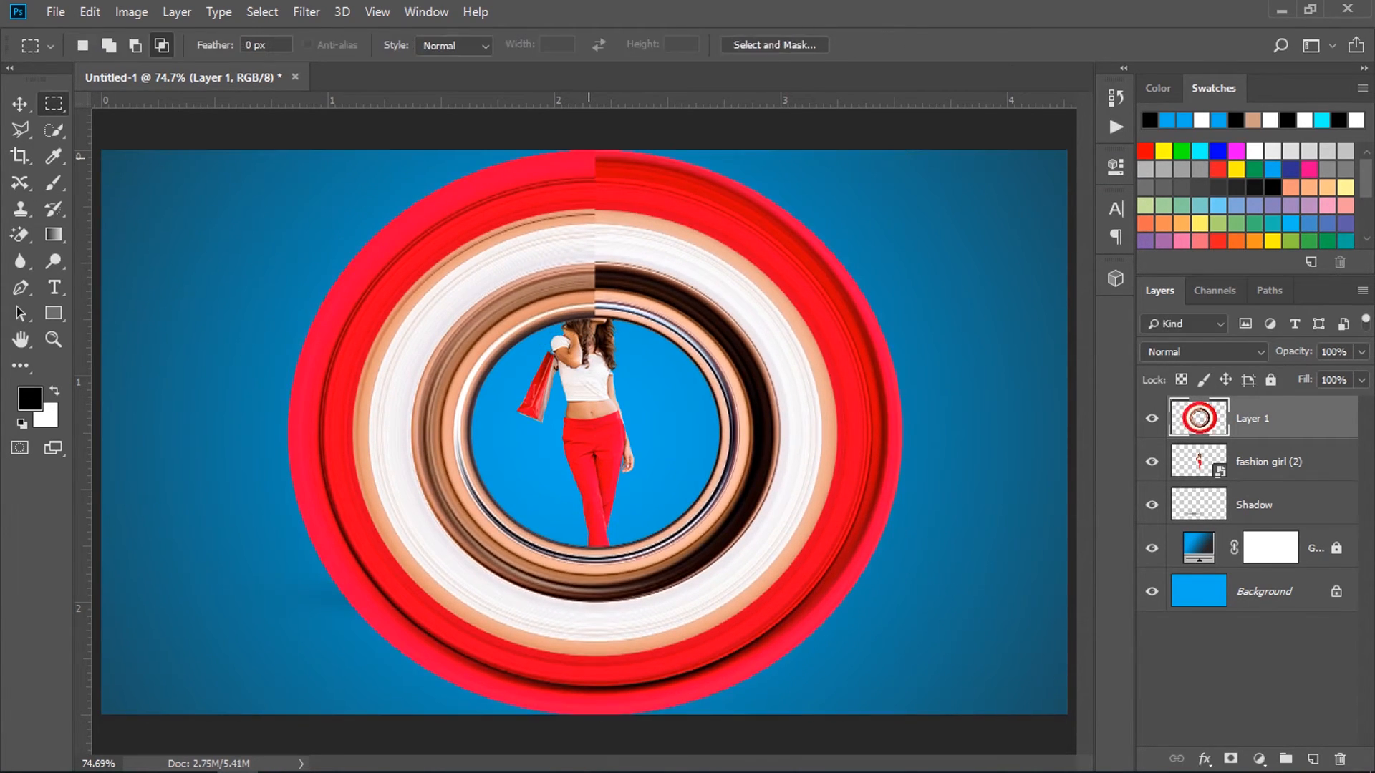
pyautogui.rightClick(54, 104)
pyautogui.click(143, 124)
pyautogui.moveTo(595, 448); pyautogui.dragTo(444, 217)
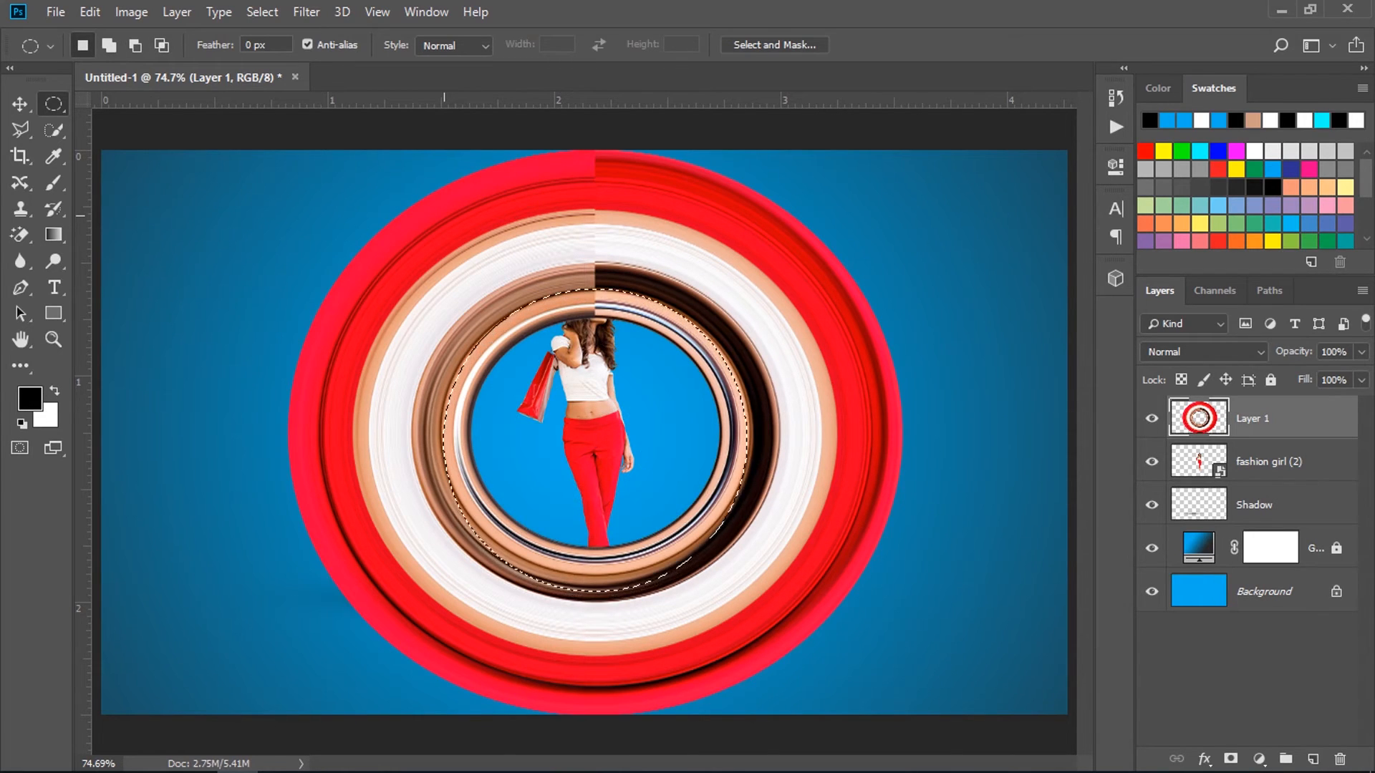
pyautogui.rightClick(666, 414)
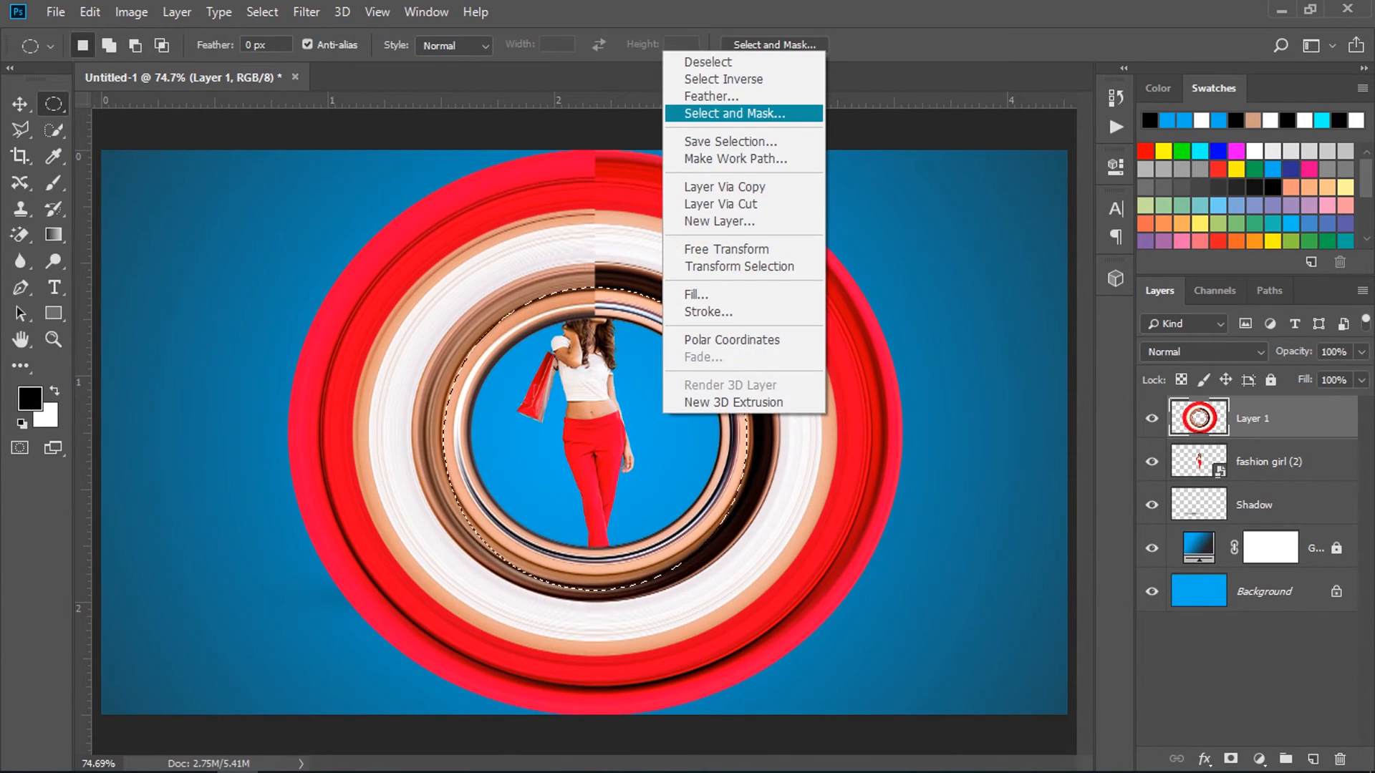
pyautogui.click(724, 79)
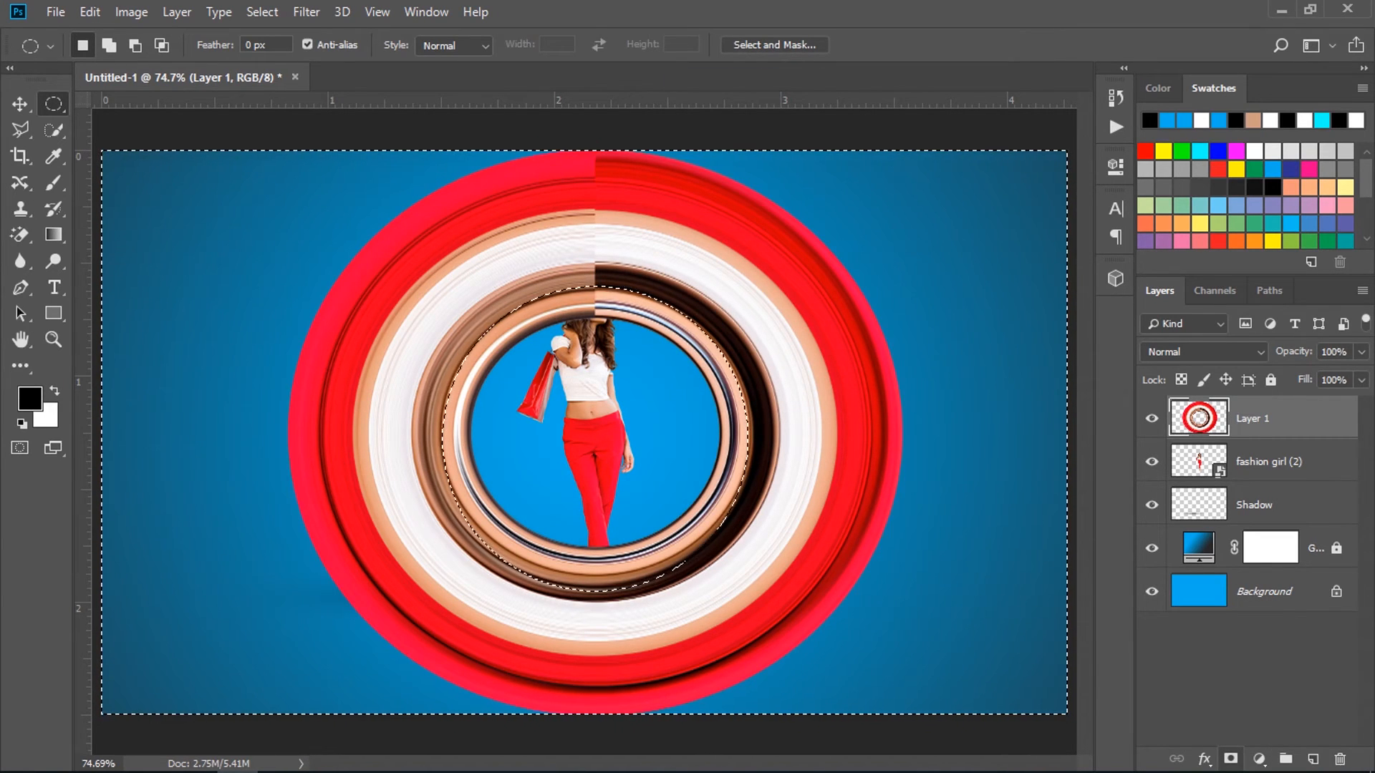
pyautogui.click(1231, 759)
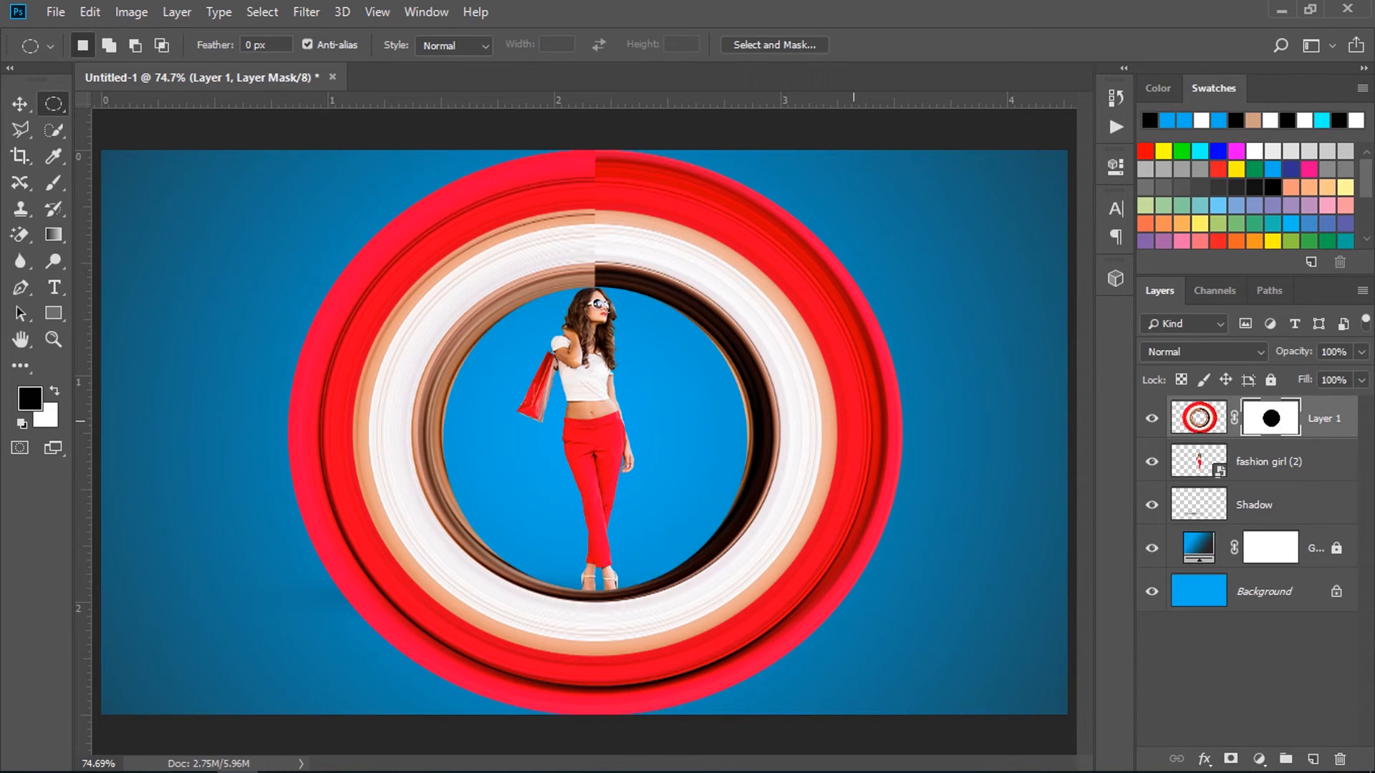
# Scale the ring down to about 48% around its centre and move it up around the girl's head and torso.
pyautogui.hotkey('ctrl', 't')
pyautogui.moveTo(904, 152); pyautogui.dragTo(741, 298)
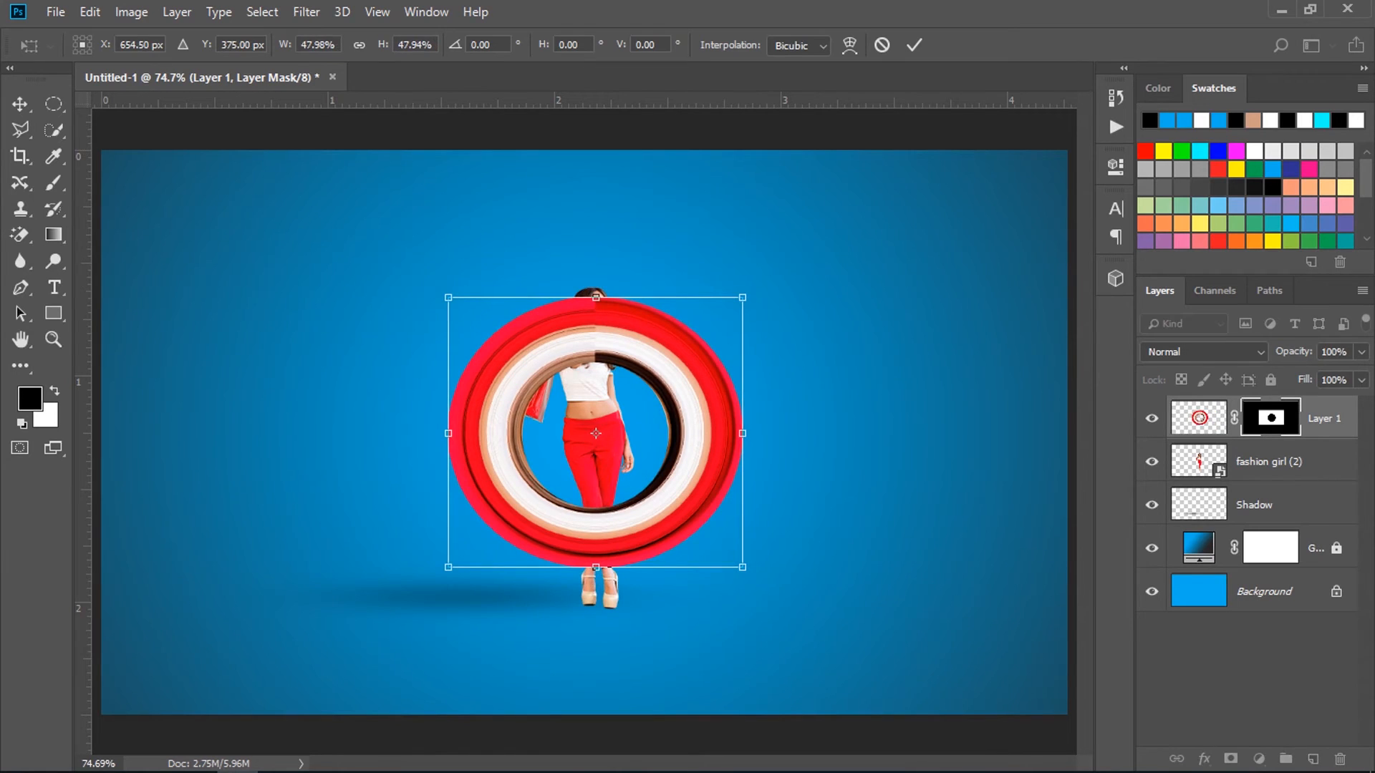
pyautogui.moveTo(596, 432); pyautogui.dragTo(585, 381)
pyautogui.moveTo(696, 403); pyautogui.dragTo(706, 392)
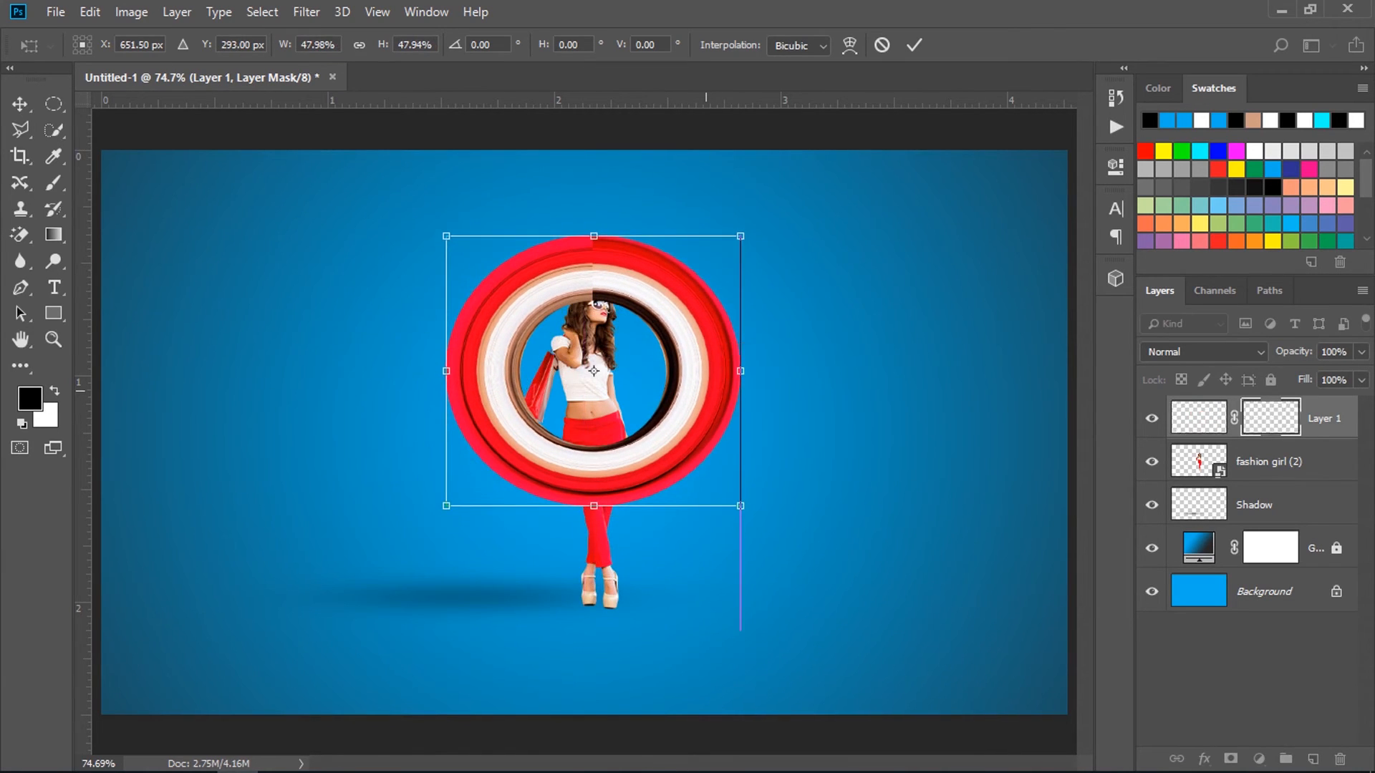
# Flip the scaled ring vertically and apply the transformation.
pyautogui.rightClick(706, 392)
pyautogui.click(759, 659)
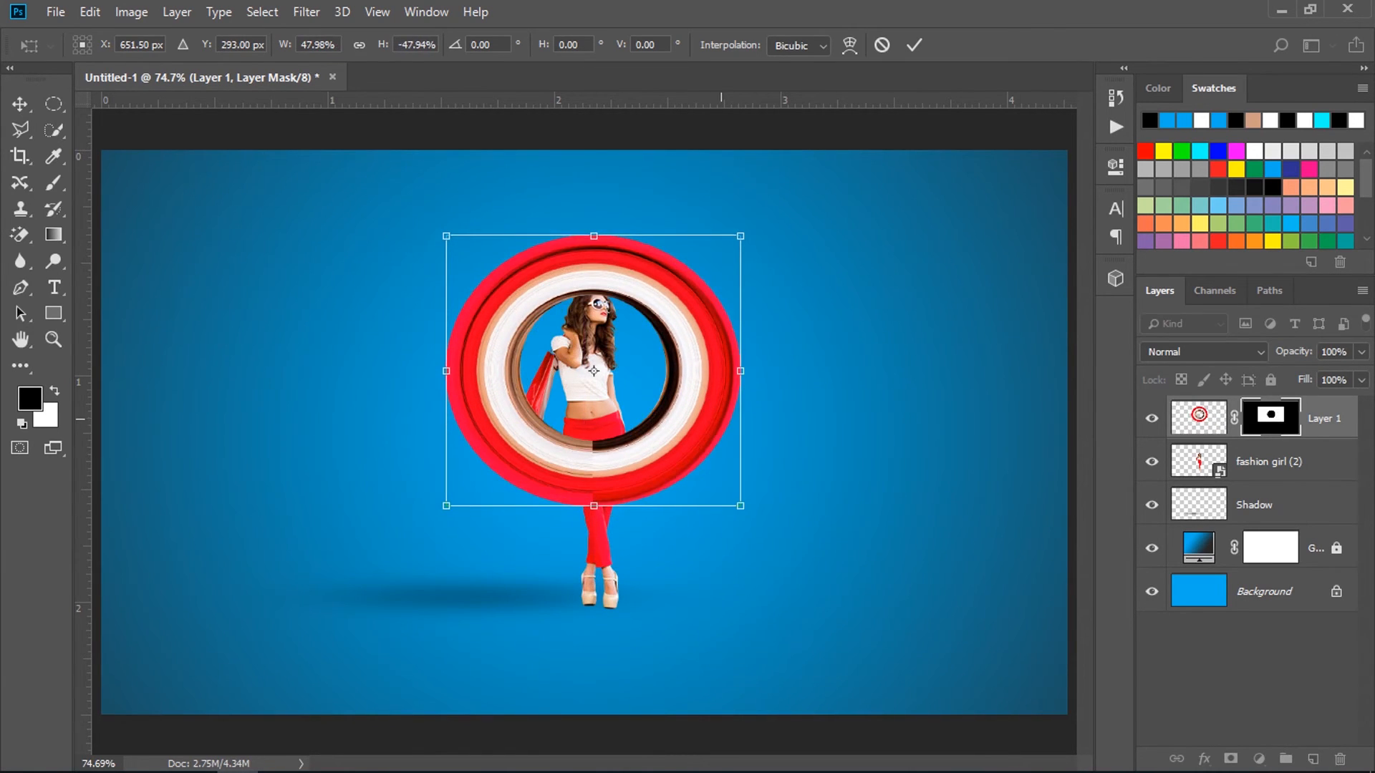
pyautogui.press('Return')
# Move the ring layer beneath the fashion girl layer in the stacking order.
pyautogui.press('m')
pyautogui.moveTo(1282, 418); pyautogui.dragTo(1282, 480)
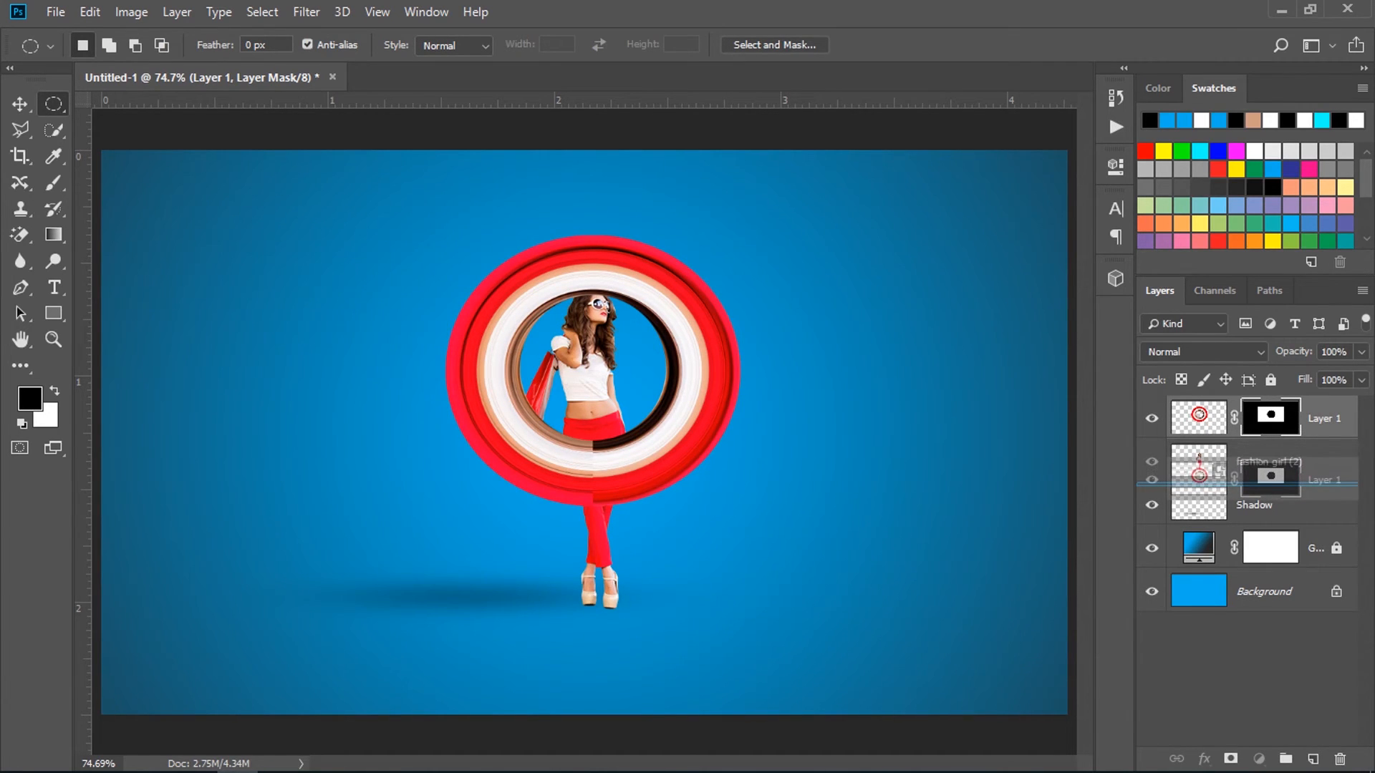
pyautogui.moveTo(1282, 480); pyautogui.dragTo(1282, 482)
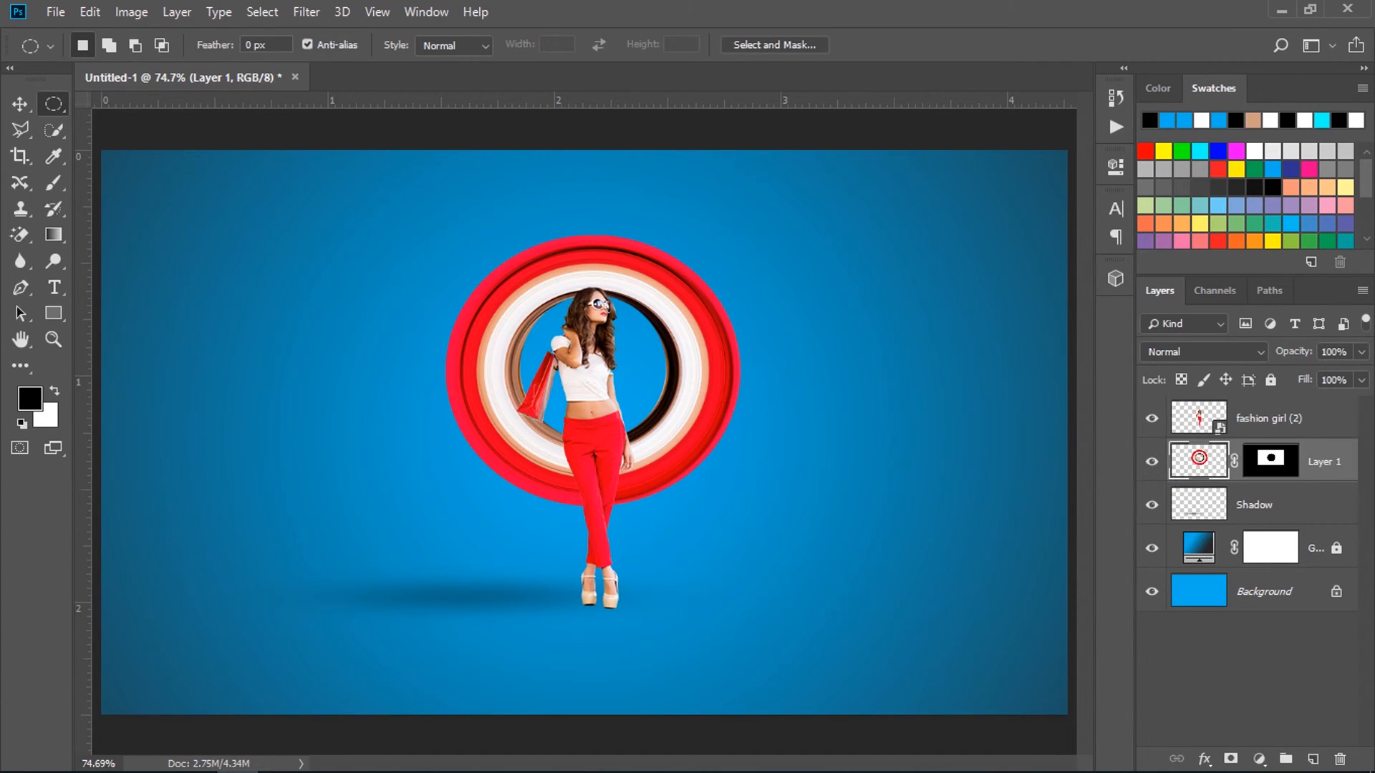
# Add a black Multiply drop shadow to the ring layer with 50% opacity, 45° angle, 7 px distance, 17% spread and 27 px size.
pyautogui.rightClick(1340, 463)
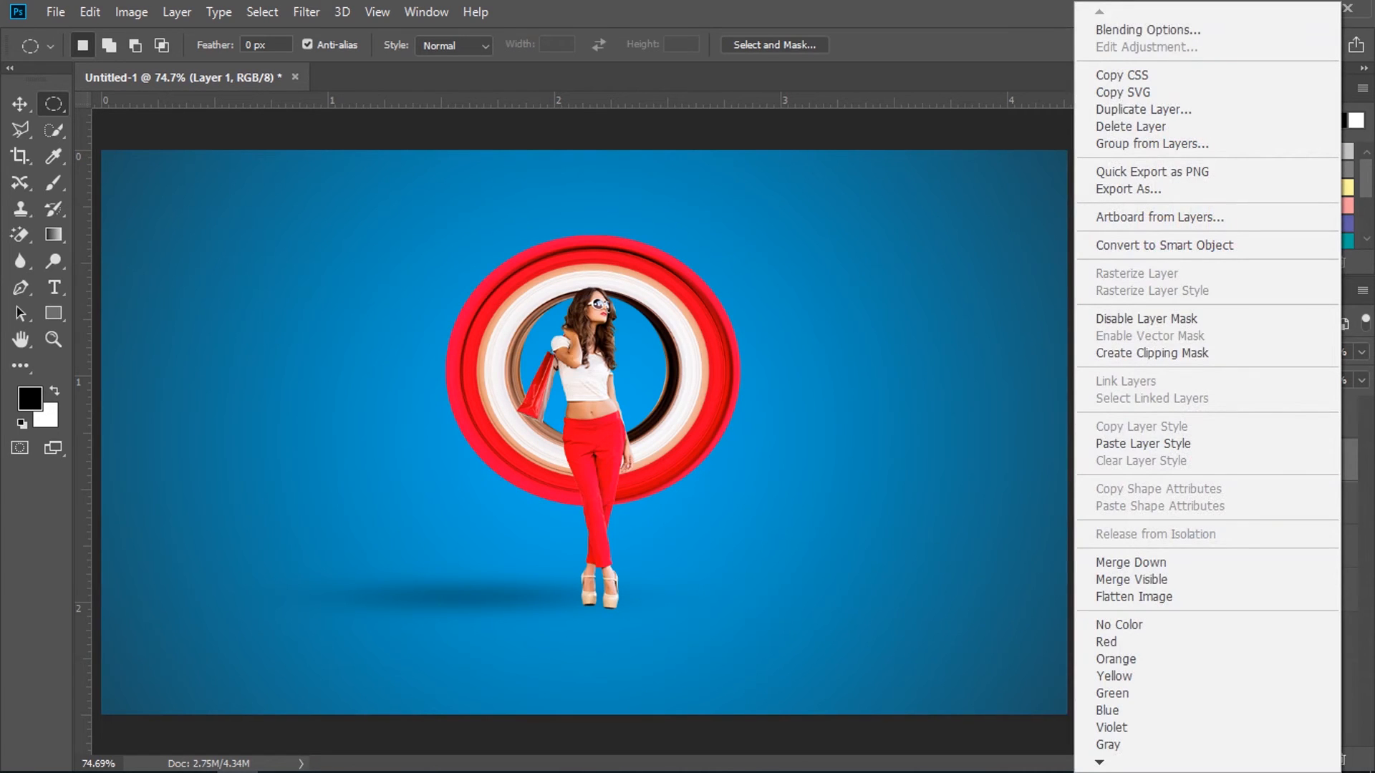
pyautogui.click(1148, 29)
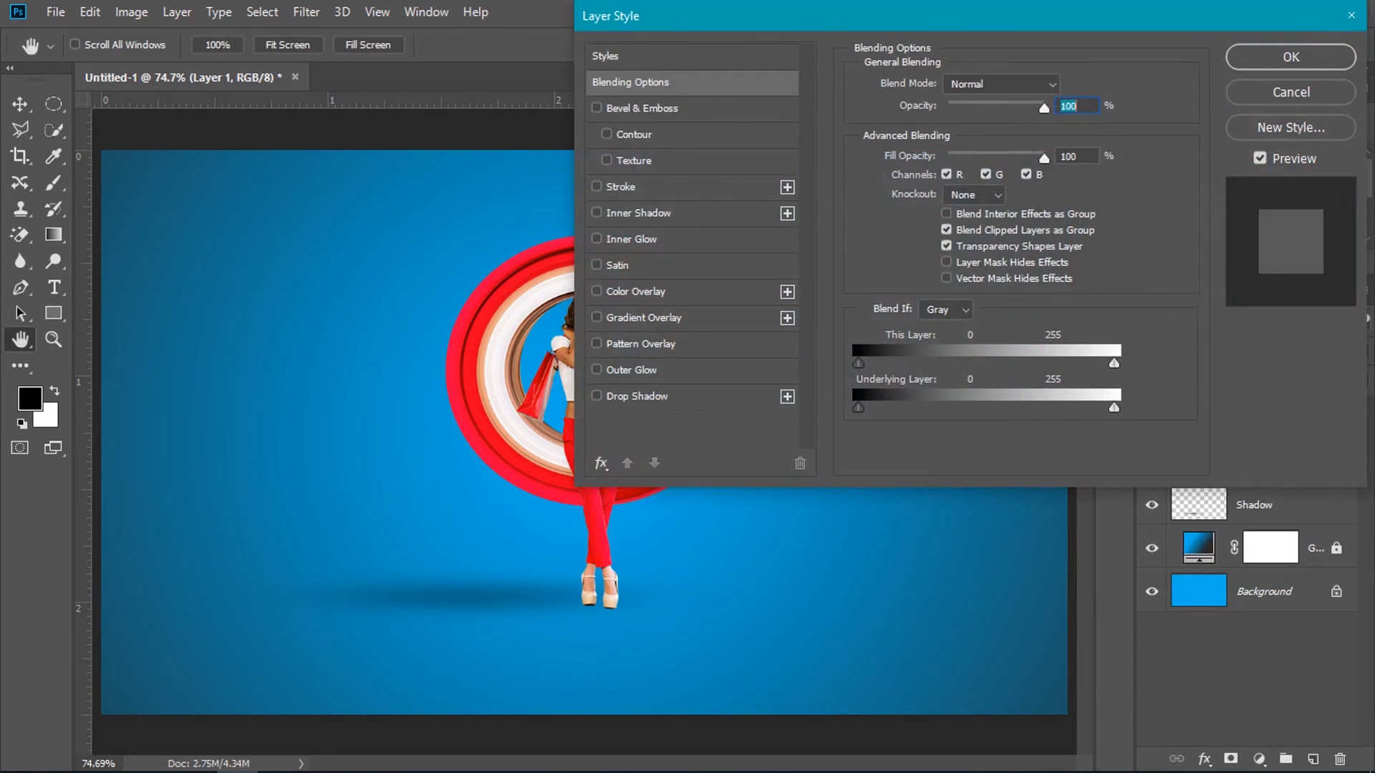
pyautogui.click(637, 396)
pyautogui.moveTo(779, 17); pyautogui.dragTo(984, 59)
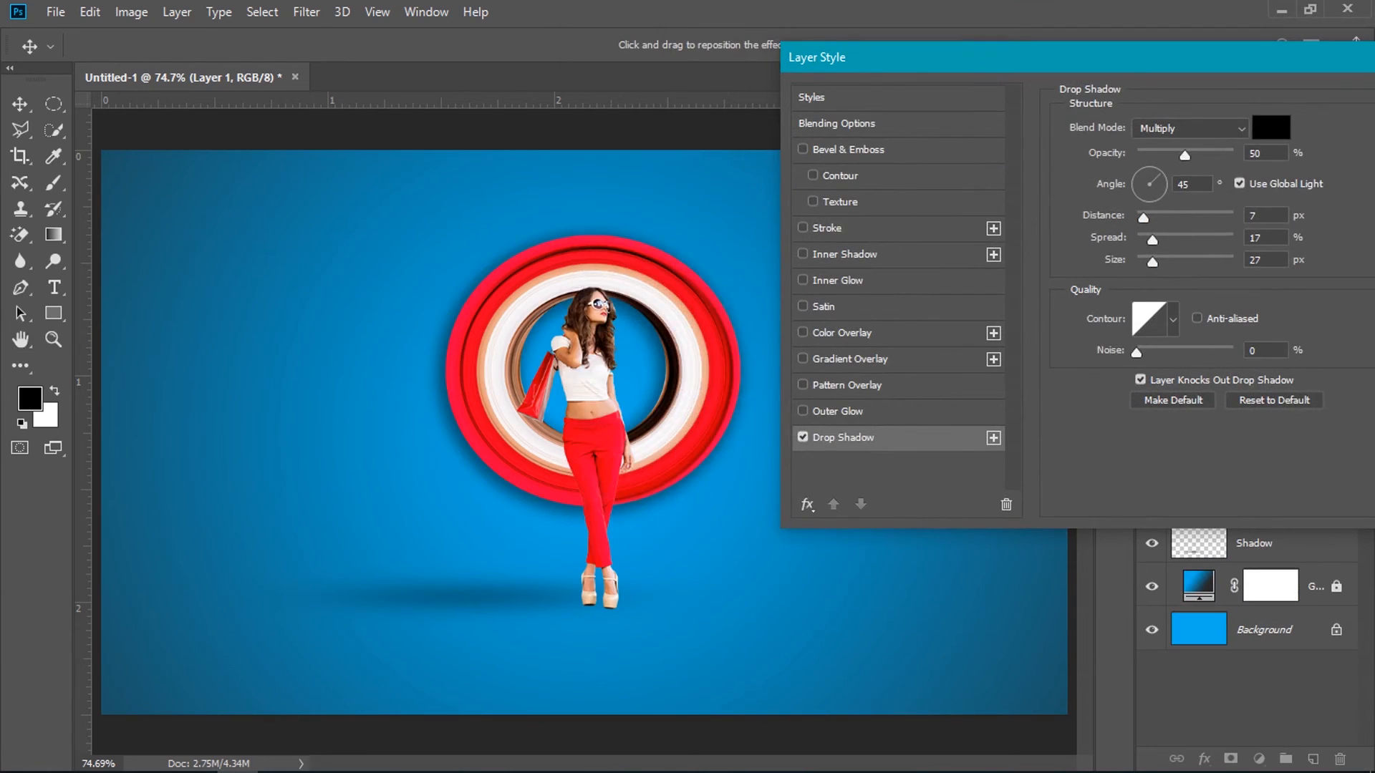
pyautogui.moveTo(1192, 184); pyautogui.dragTo(1178, 185)
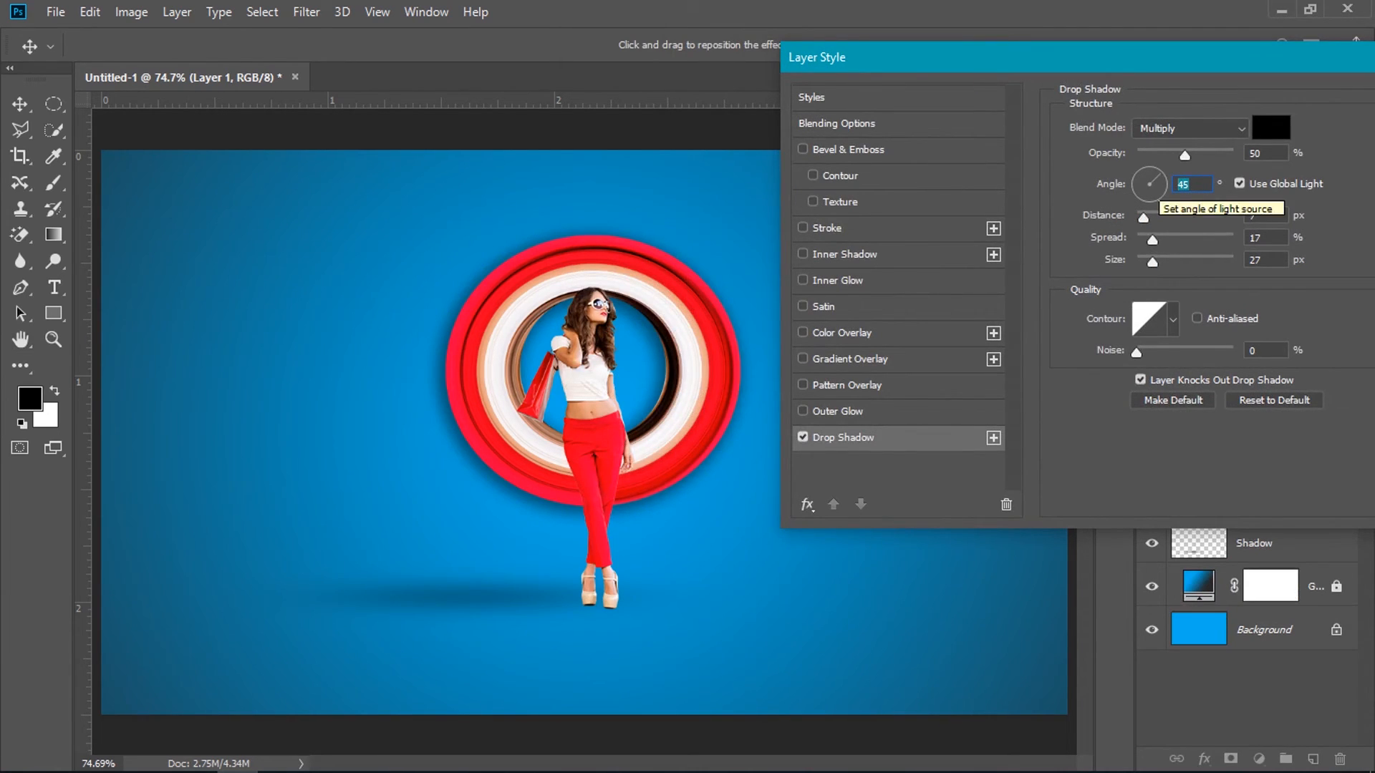
pyautogui.click(1264, 215)
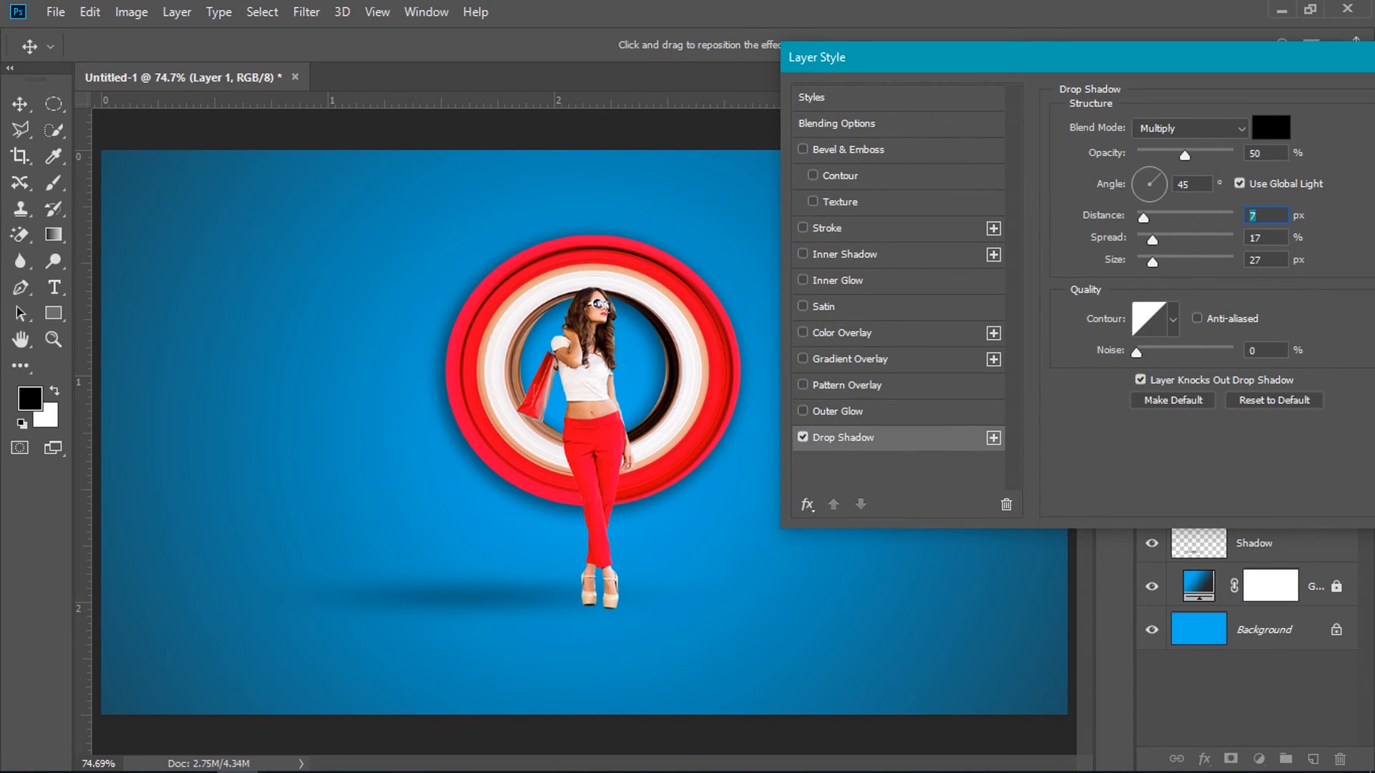
pyautogui.press('Tab')
pyautogui.press('Tab')
pyautogui.moveTo(1075, 57); pyautogui.dragTo(878, 58)
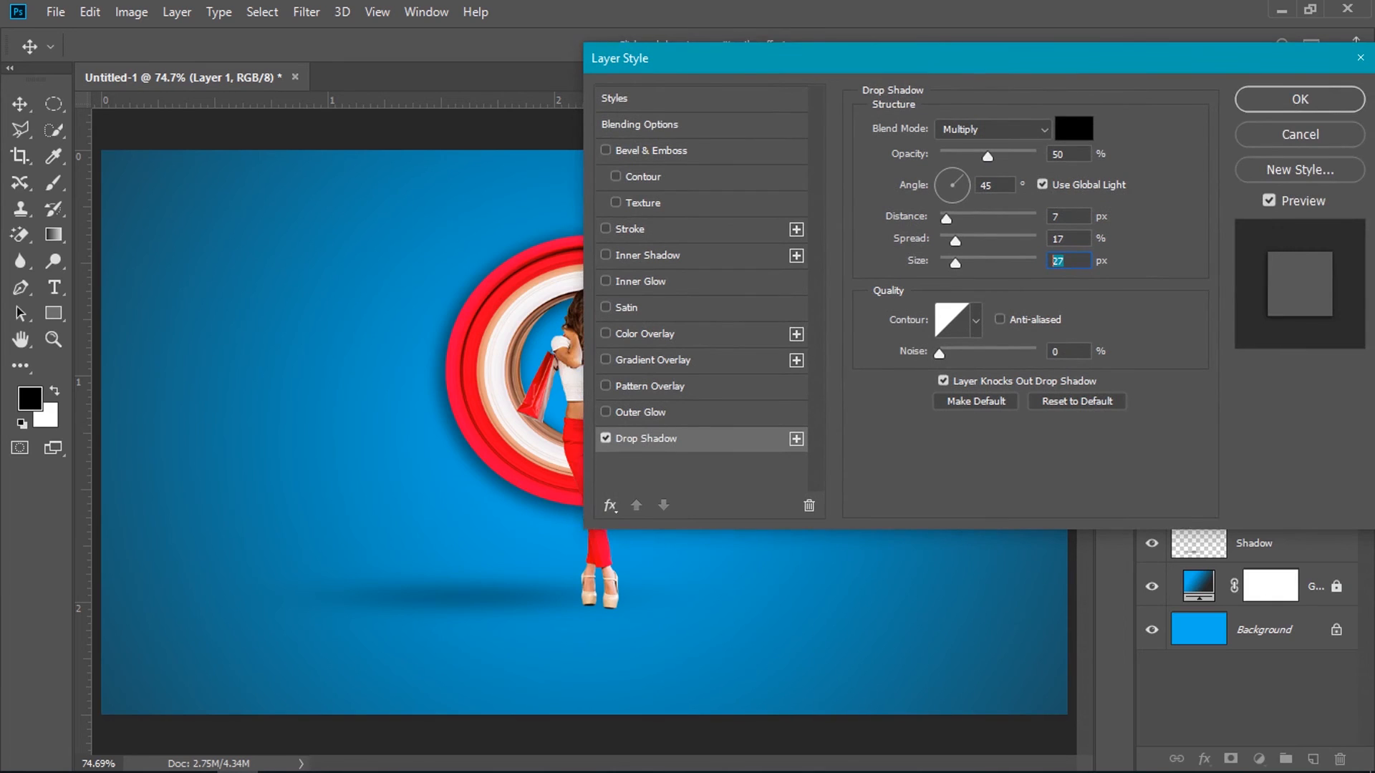
pyautogui.press('Return')
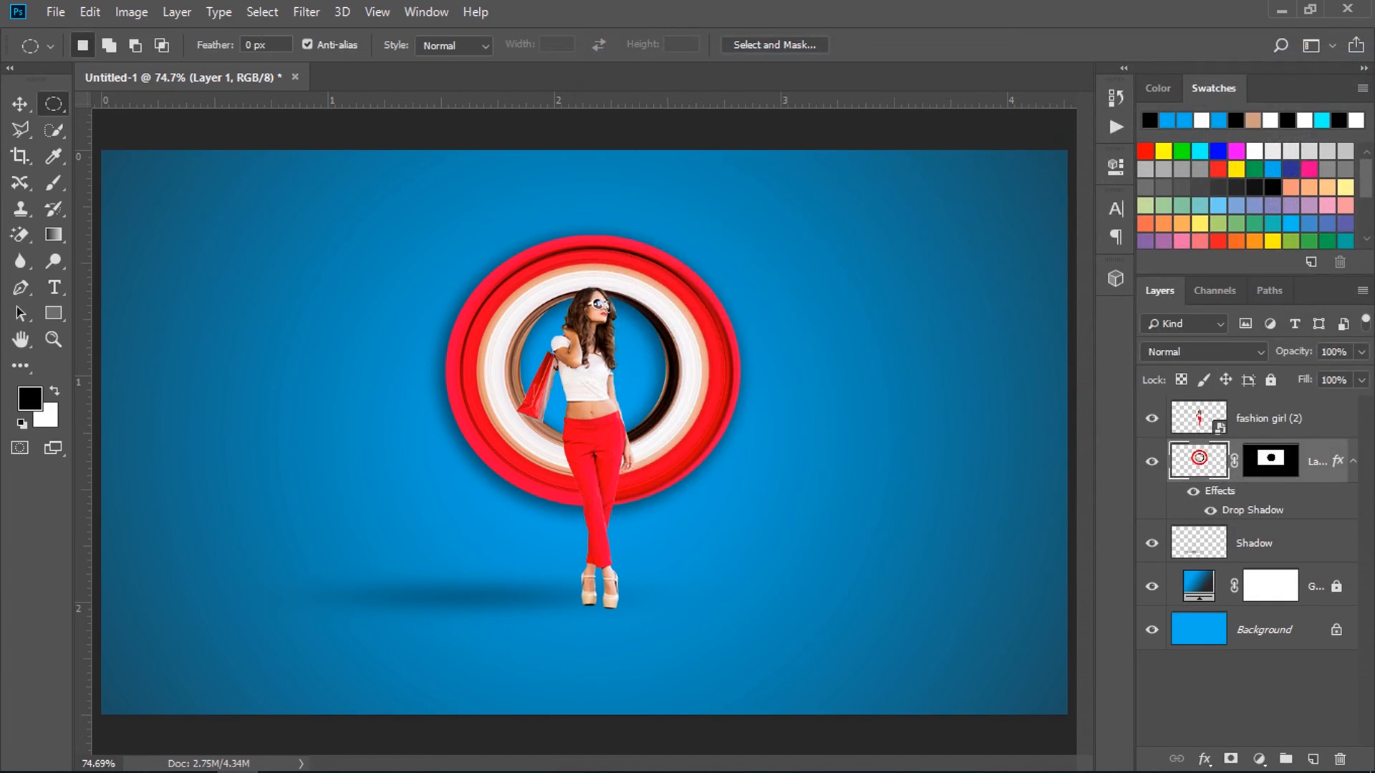
# Copy the ring's drop shadow layer style and paste it onto the fashion girl layer.
pyautogui.rightClick(1320, 462)
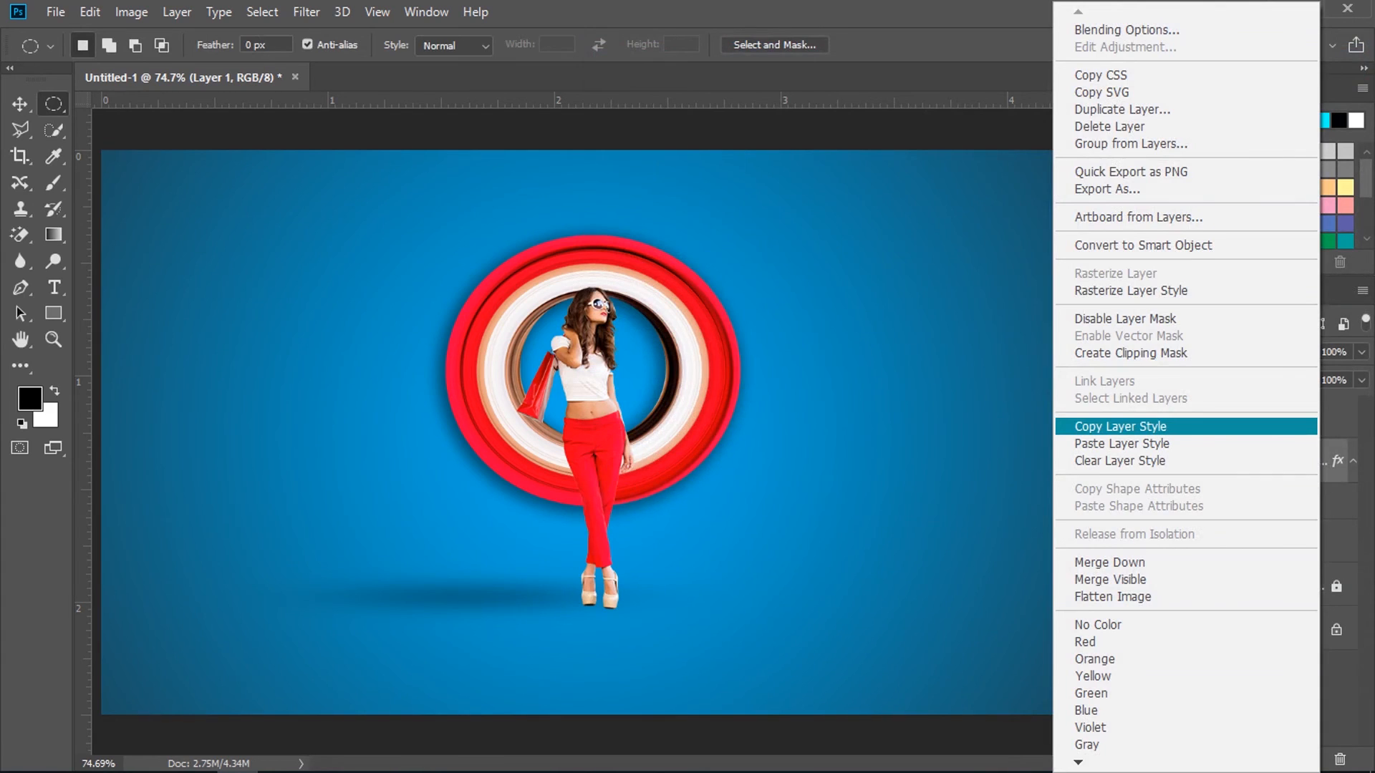
pyautogui.click(1121, 426)
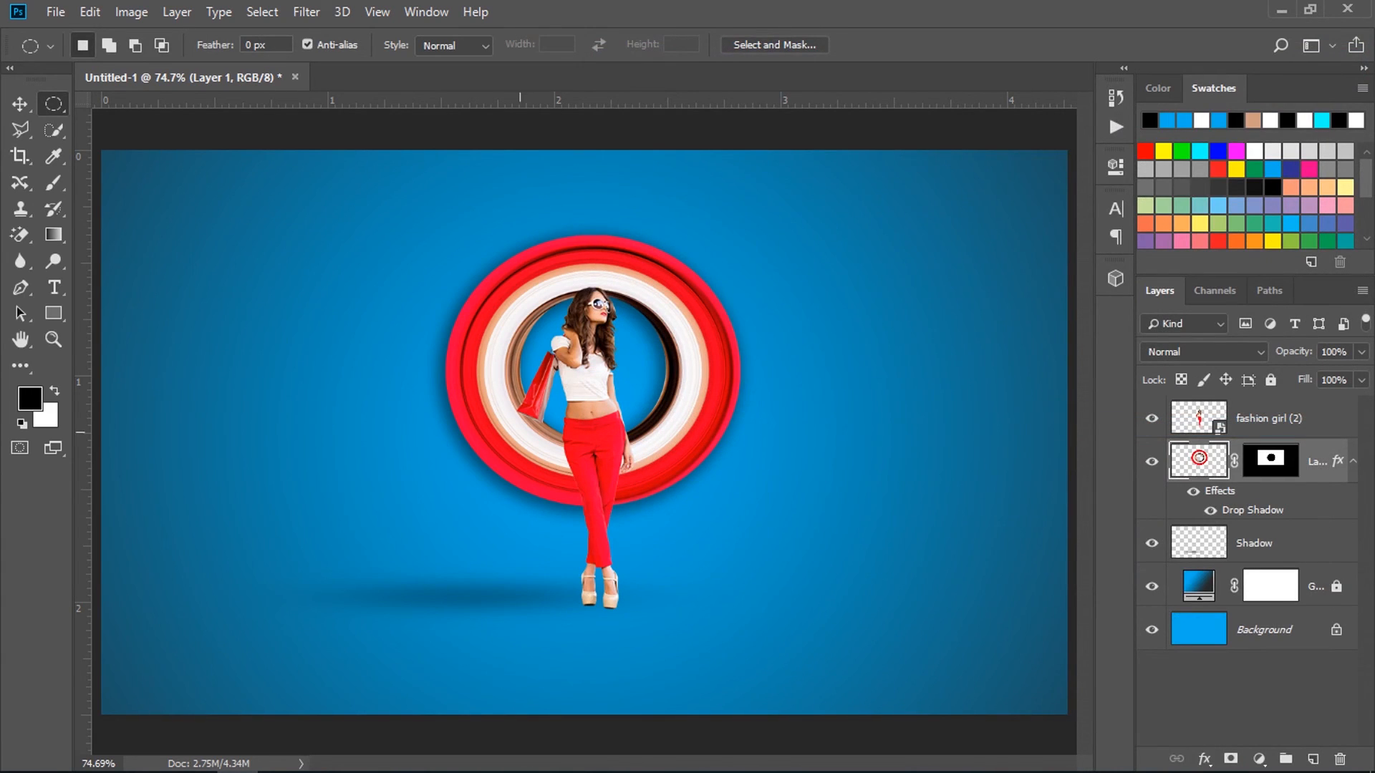
pyautogui.click(1271, 419)
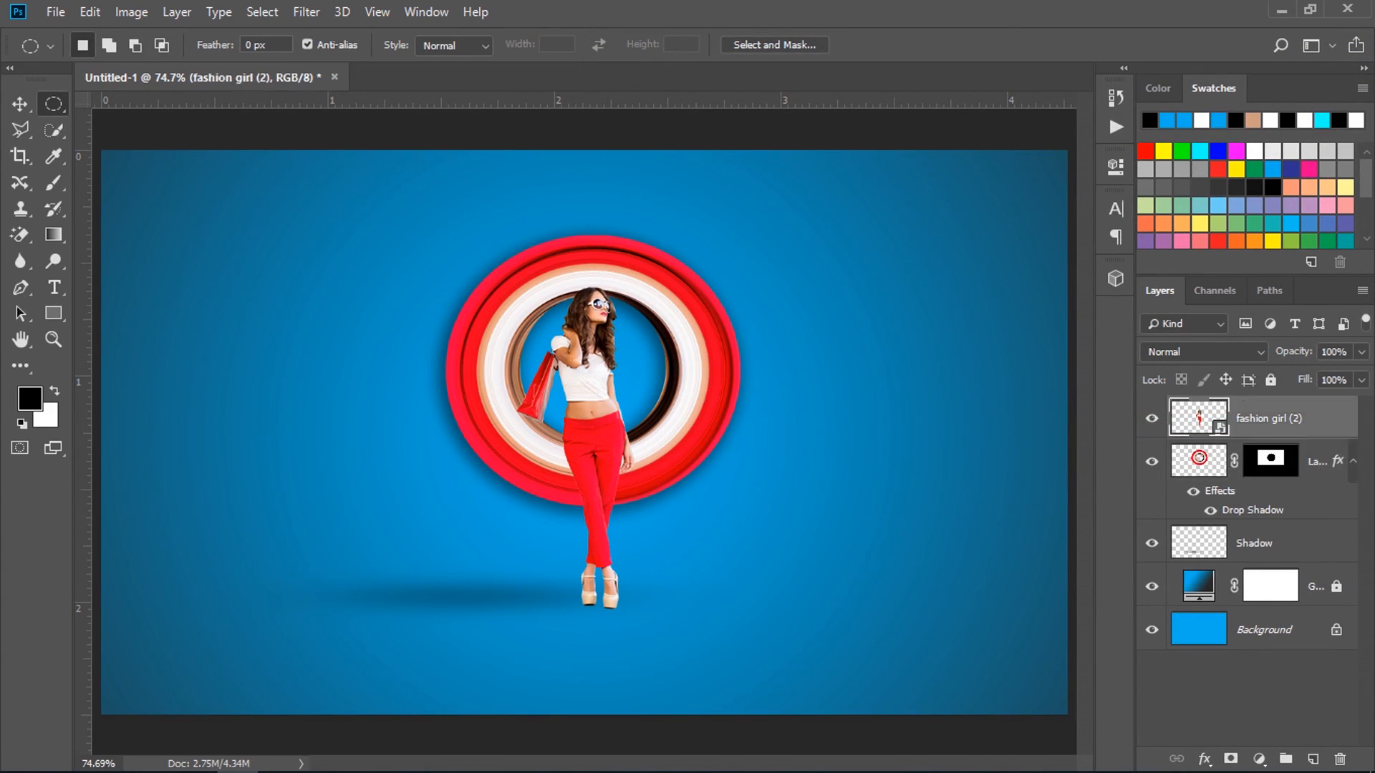
pyautogui.rightClick(1271, 419)
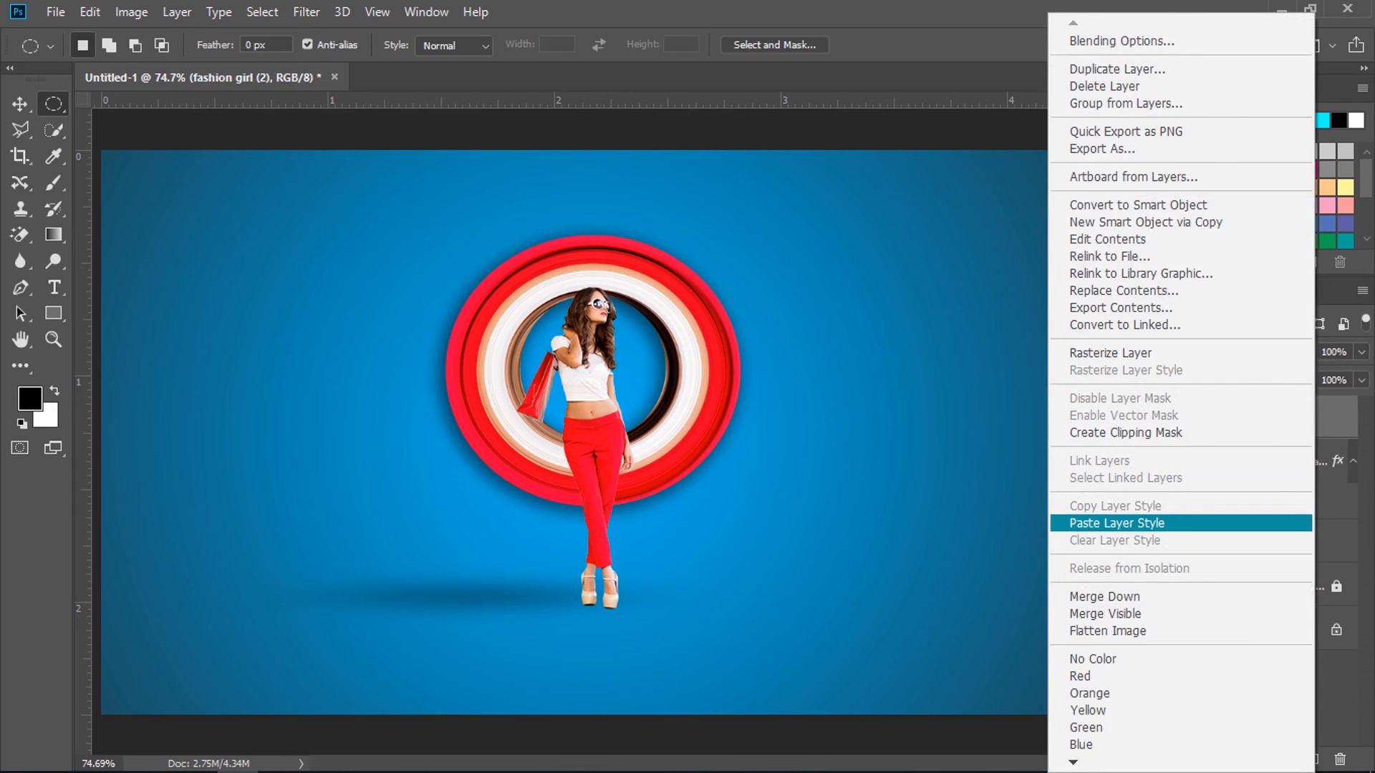
pyautogui.click(1118, 523)
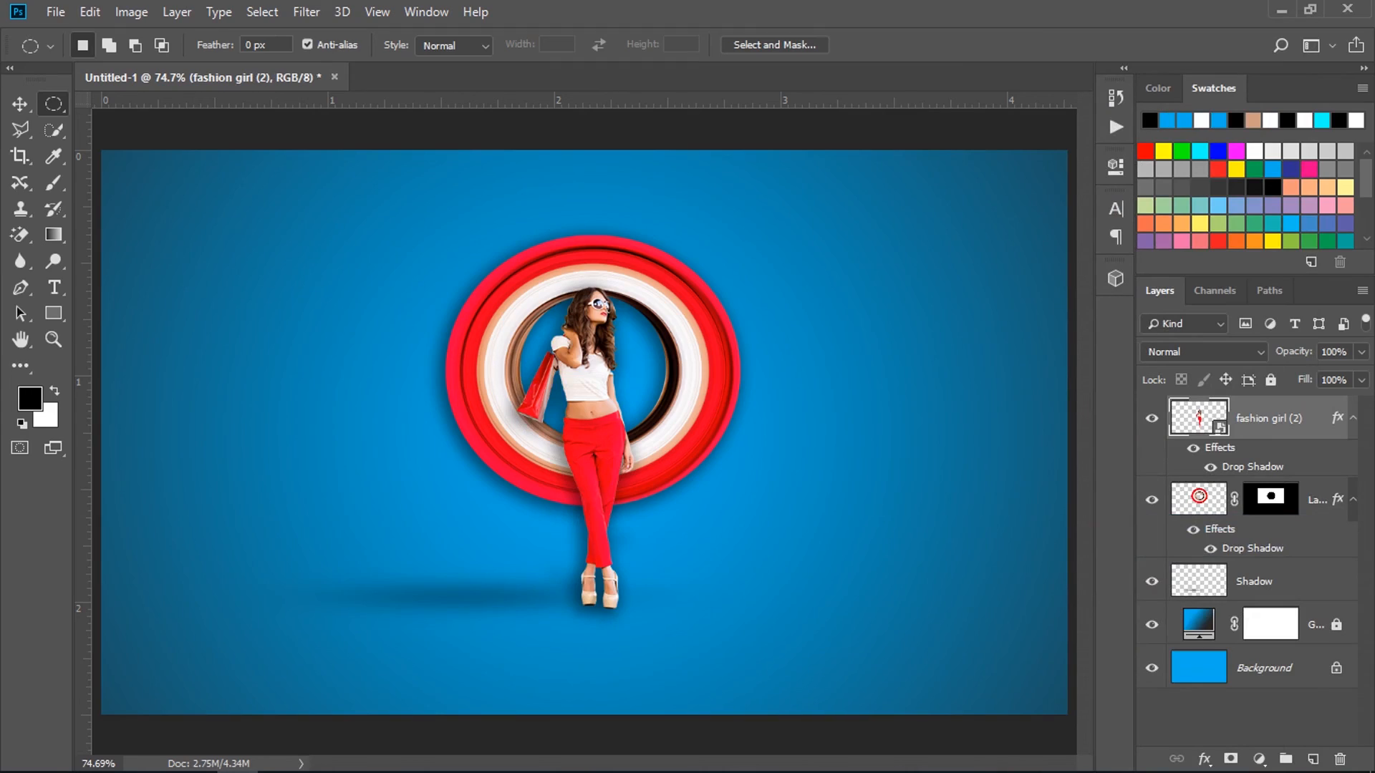